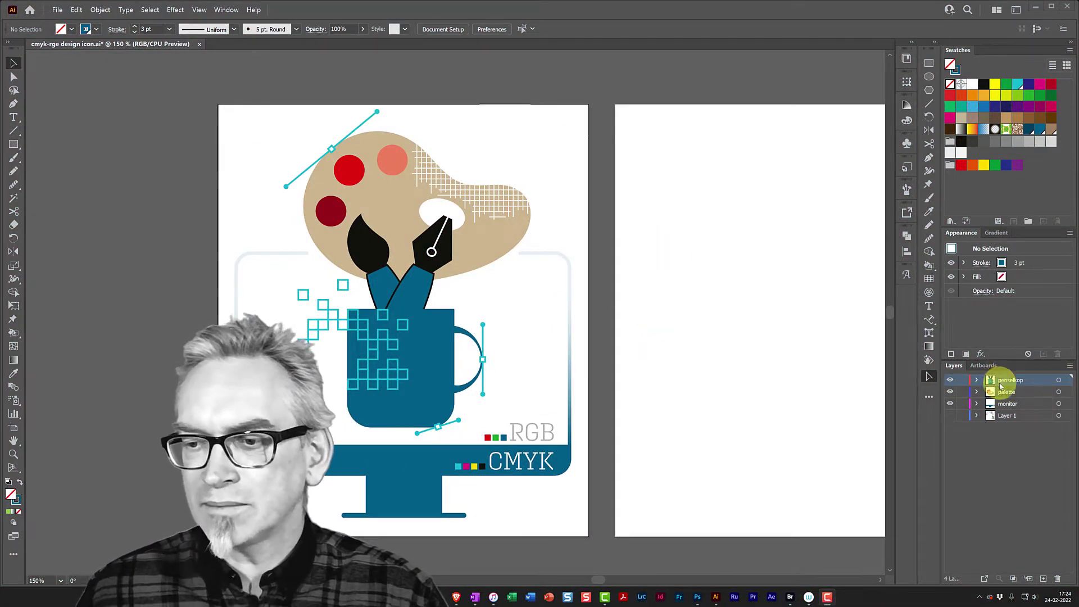
Step: Inspect the Illustrator monitor layer's contents in the Layers panel, then collapse it
click(977, 403)
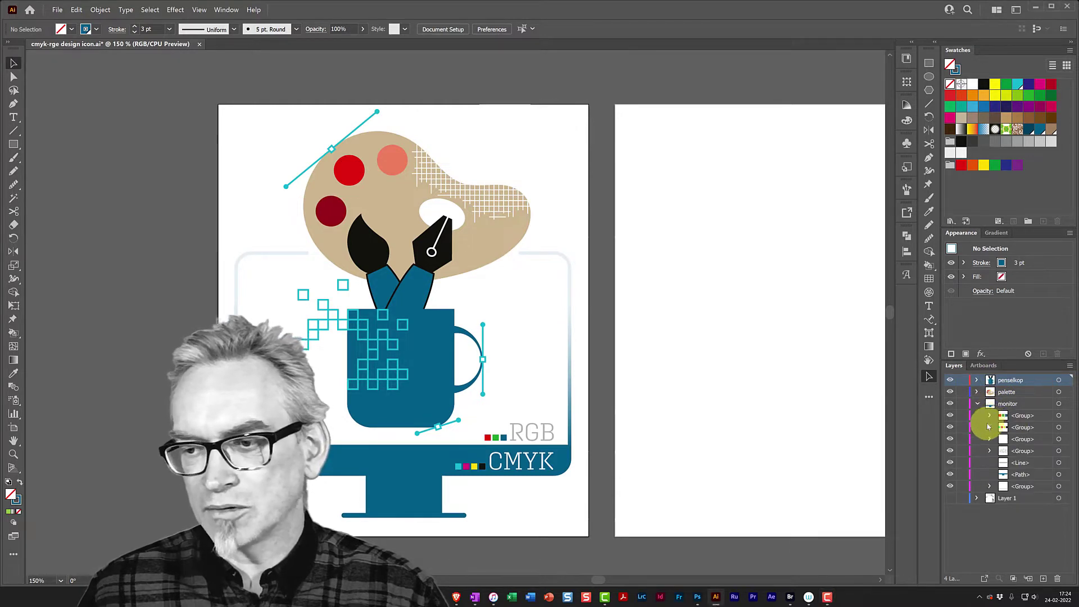
click(990, 416)
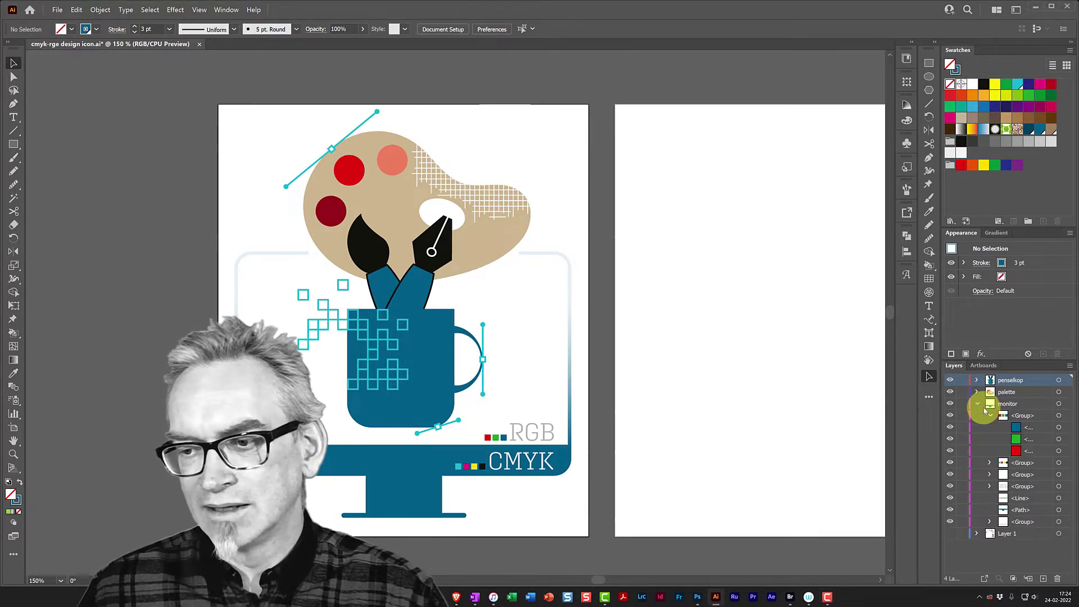
click(977, 403)
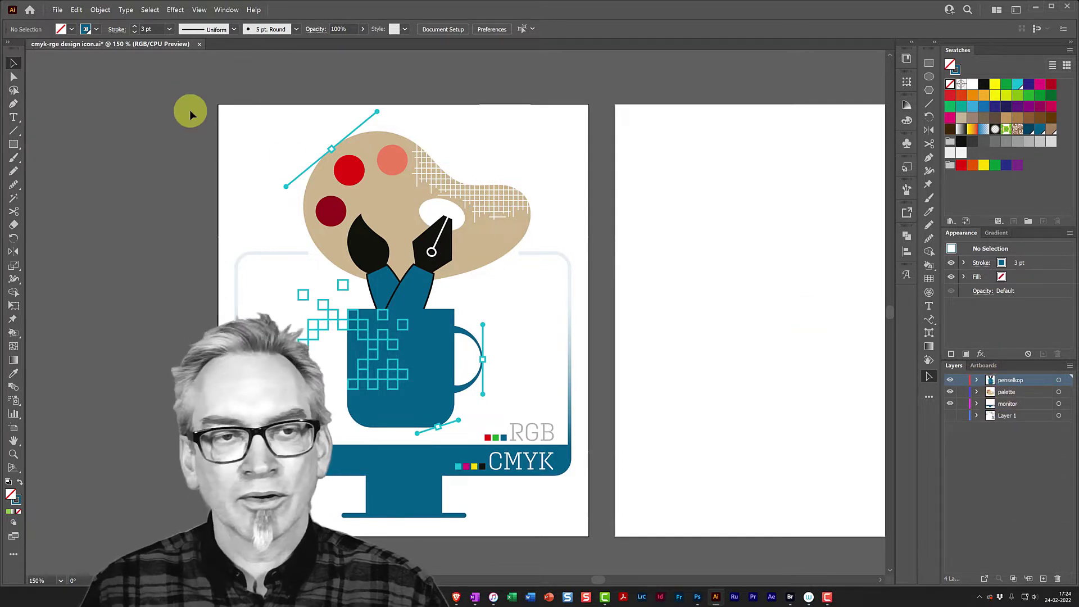
Step: Marquee-select and deselect the icon artwork, then bring up the Photoshop poster
drag(595, 544, 314, 242)
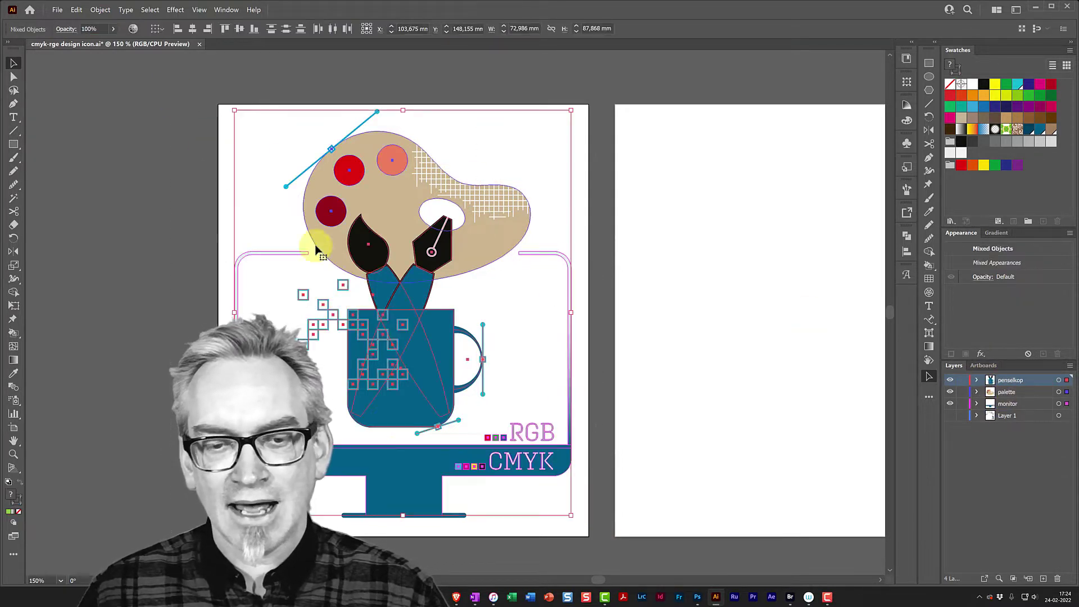
click(604, 313)
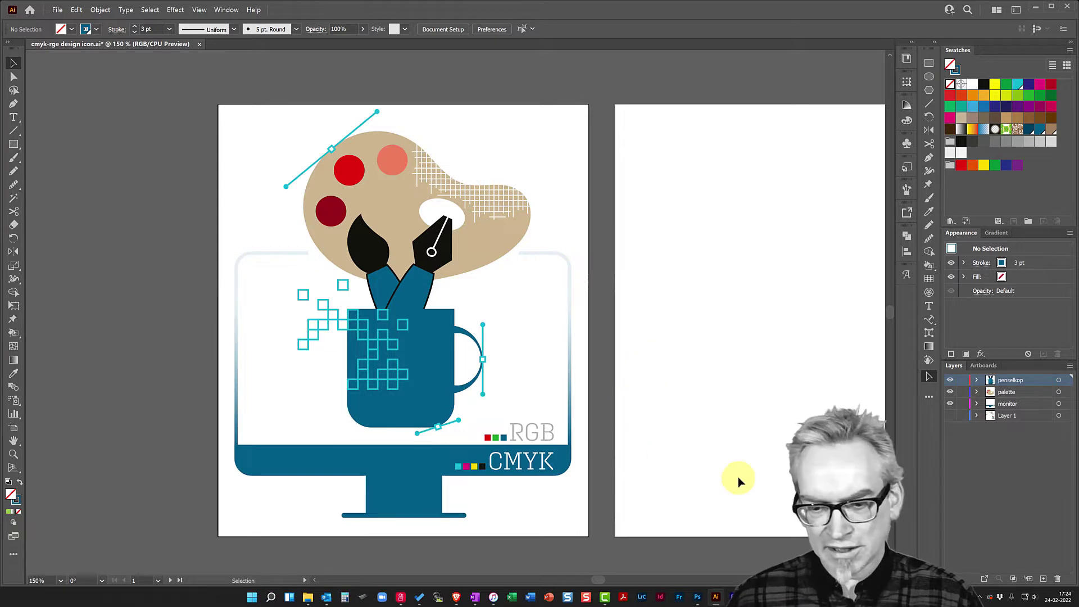
click(697, 597)
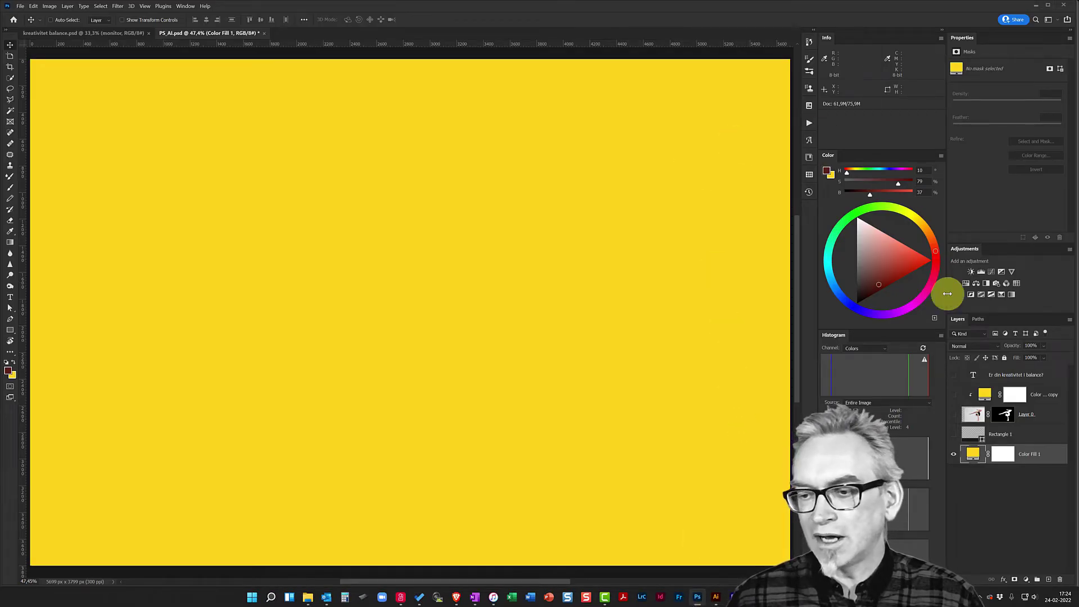
Step: Show the Rectangle 1 dark band and Layer 0 gymnast, briefly viewing the Layer 0 mask
click(954, 433)
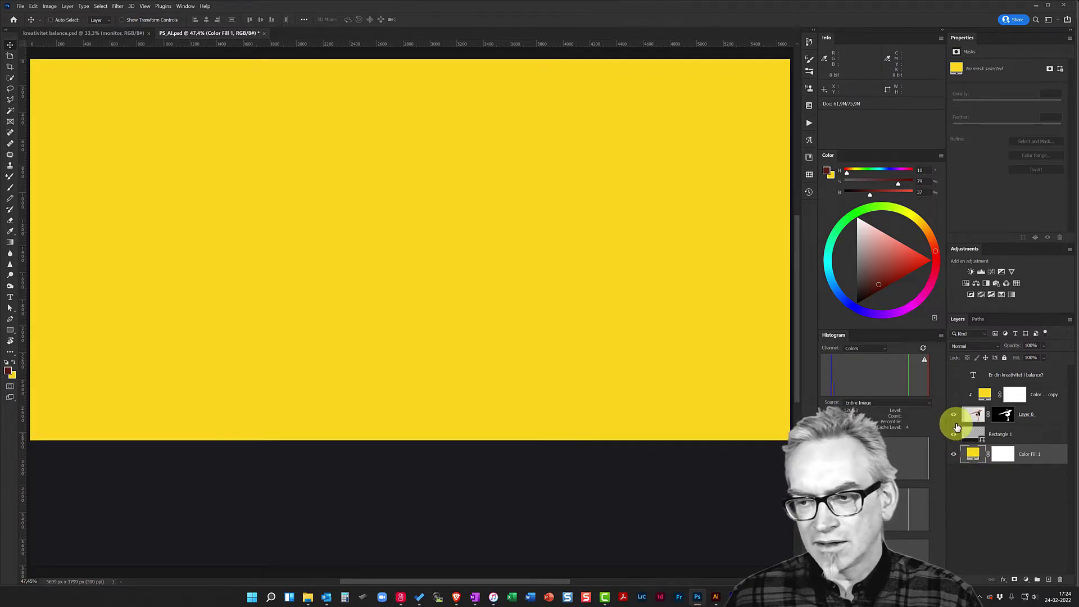
click(954, 416)
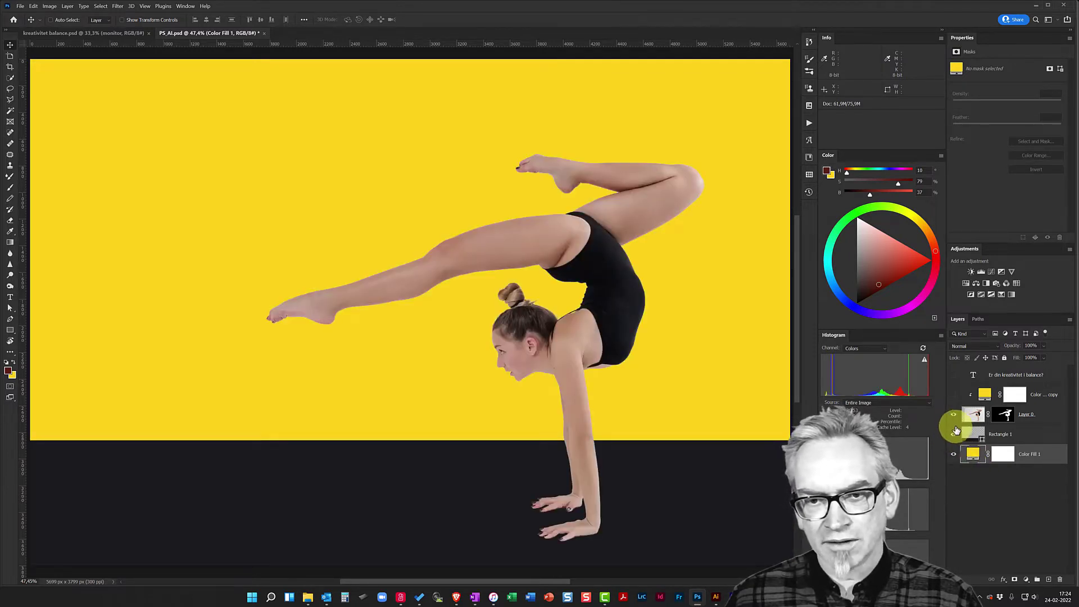
alt+click(1003, 416)
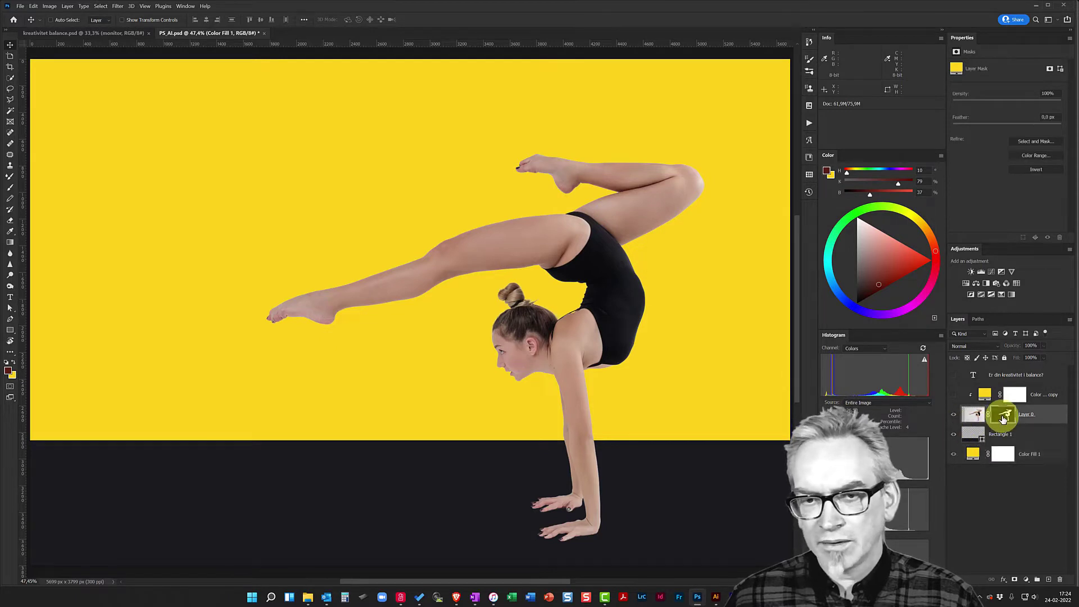
alt+click(1003, 419)
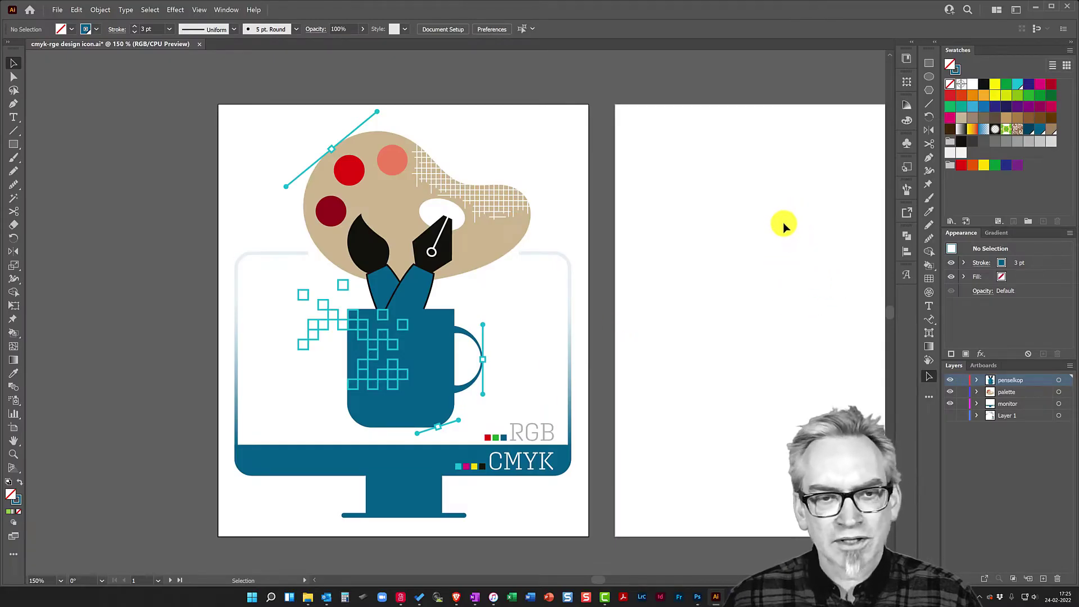
Step: Marquee-select all the icon artwork on the first Illustrator artboard
mouse_move(190, 85)
mouse_down()
mouse_move(597, 548)
mouse_move(594, 534)
mouse_up()
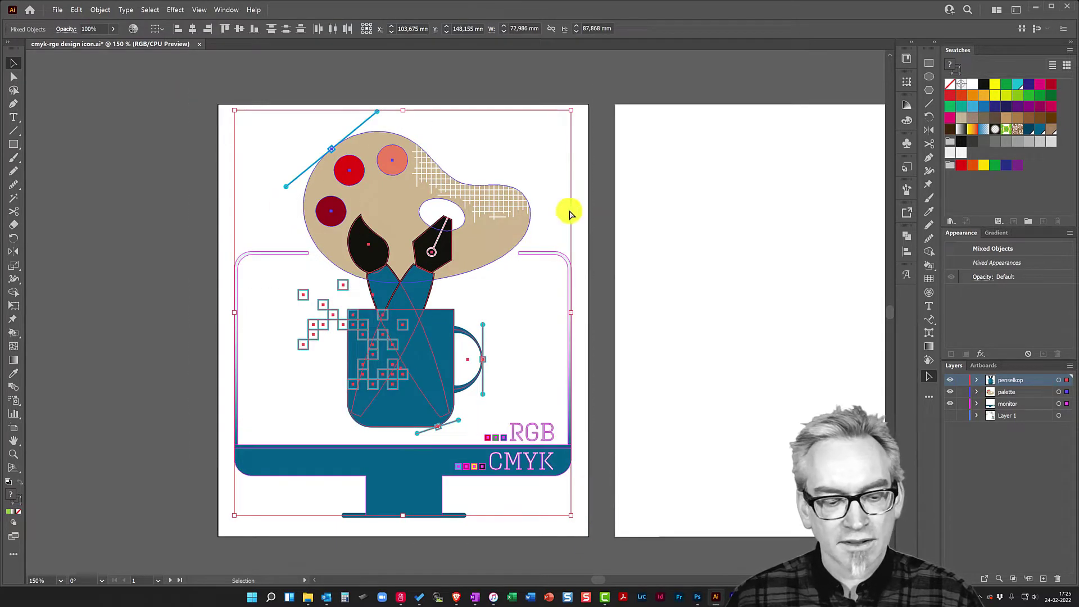
Step: Copy the icon artwork and paste it into the Photoshop poster as layers, accepting rasterization
key(v)
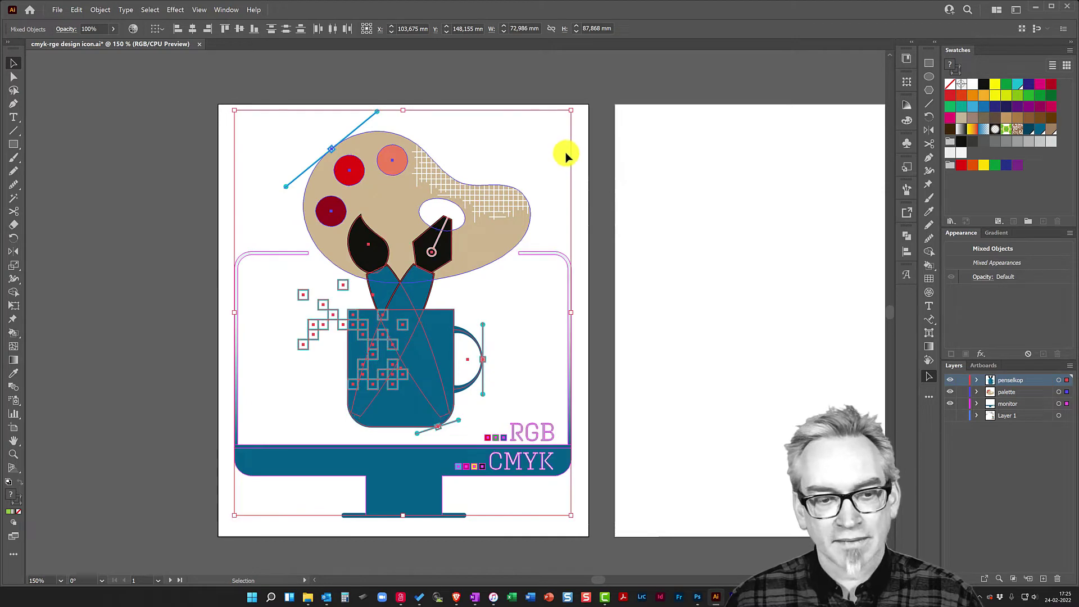
click(699, 599)
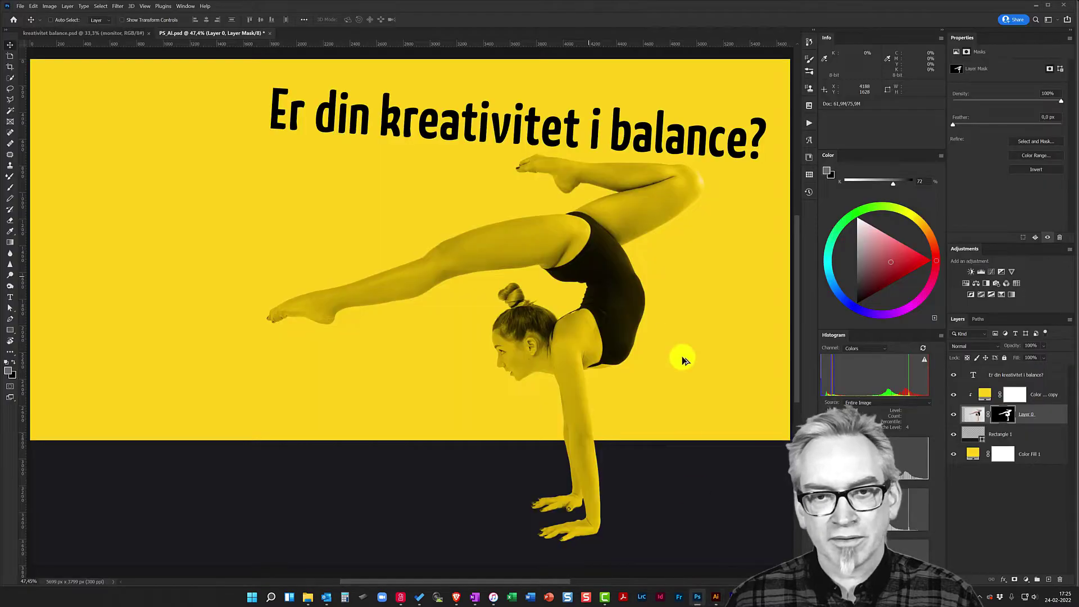
key(ctrl+v)
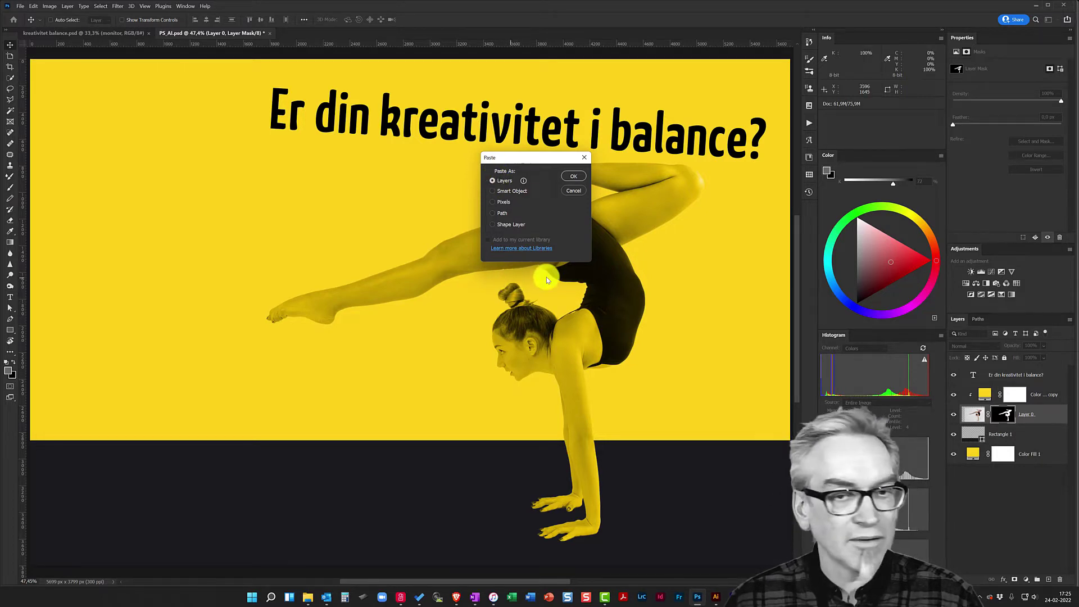
click(577, 195)
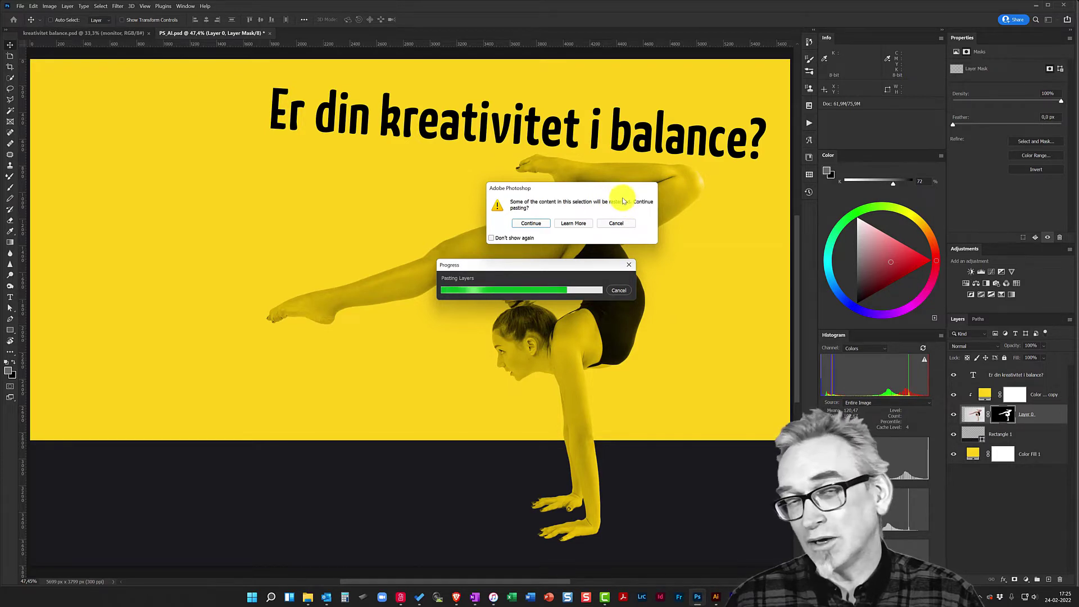
click(531, 223)
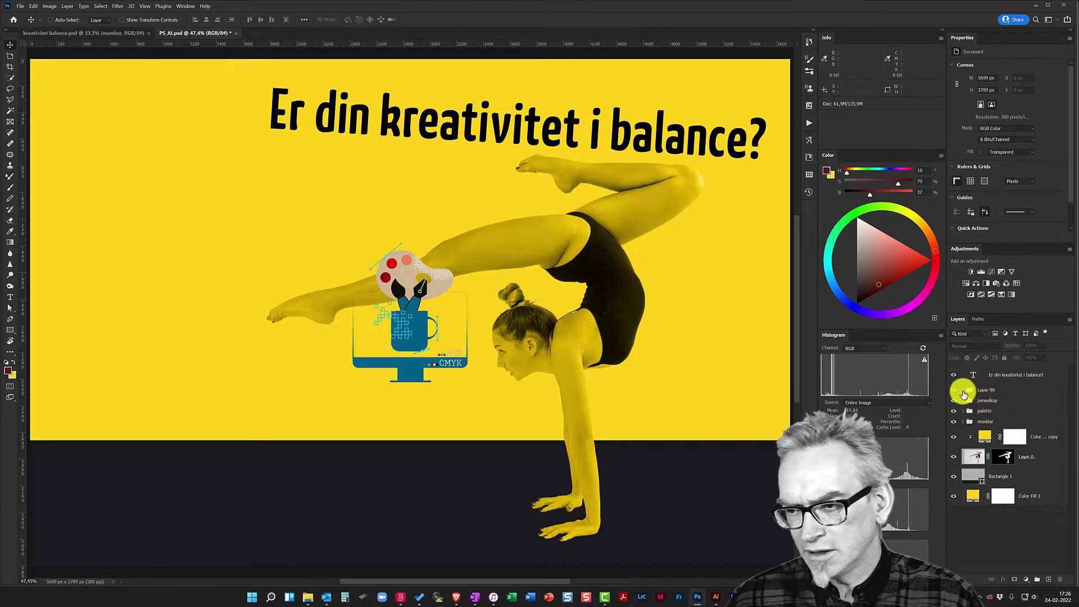
Step: Delete the empty Layer 99 group; move the monitor lower left and the palette upper left
click(980, 392)
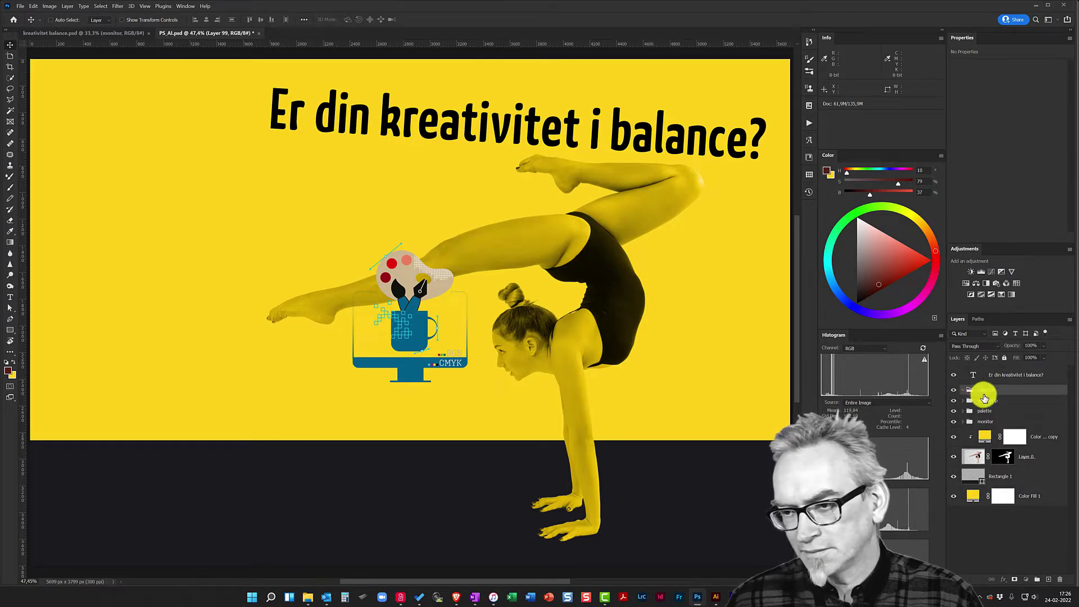
click(1060, 579)
text(penselkop)
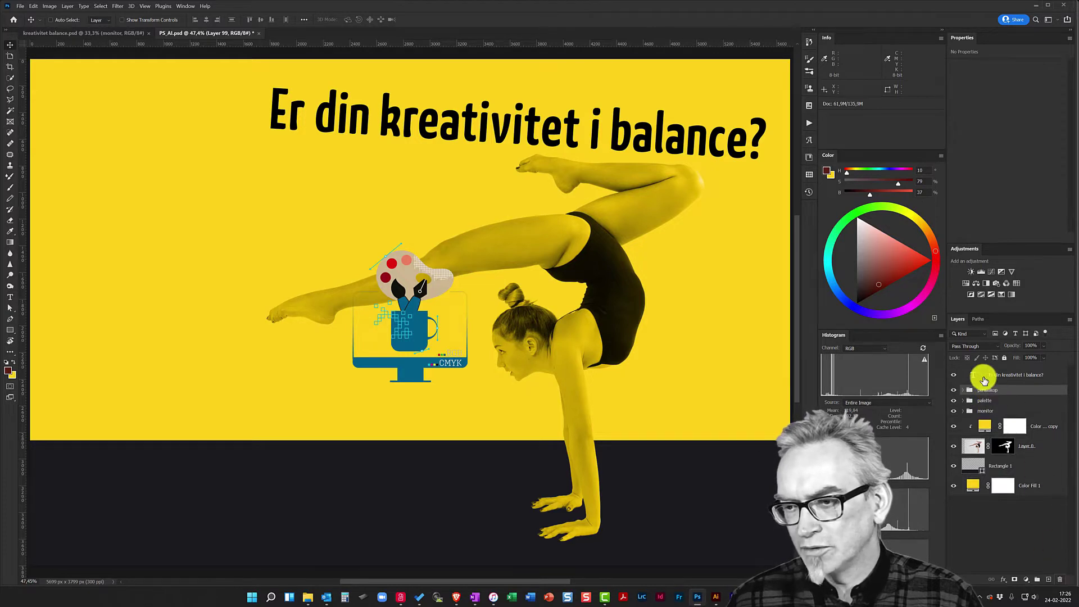
click(962, 414)
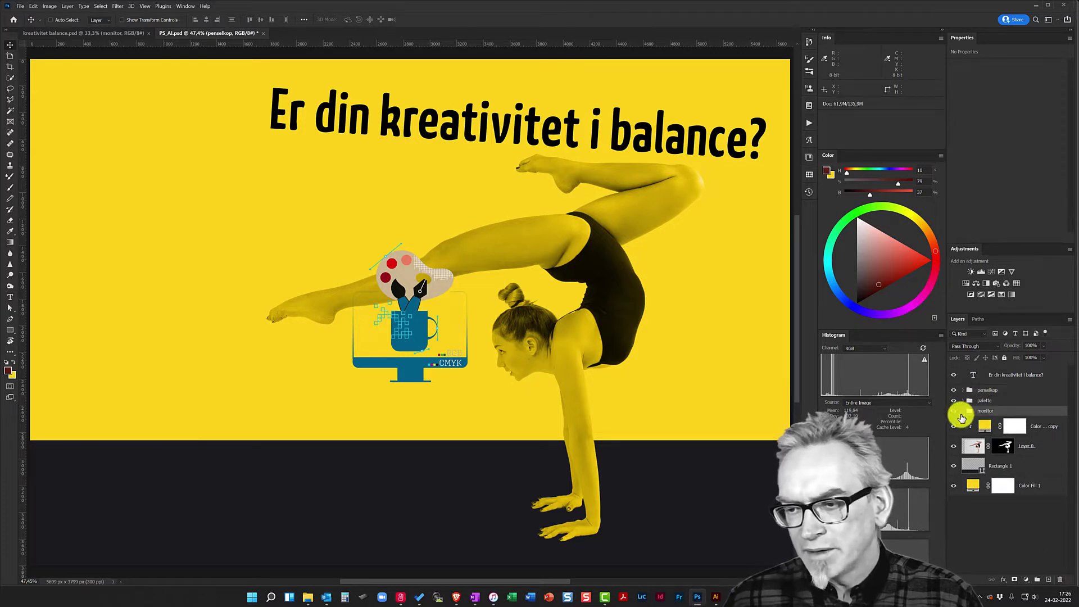
click(954, 412)
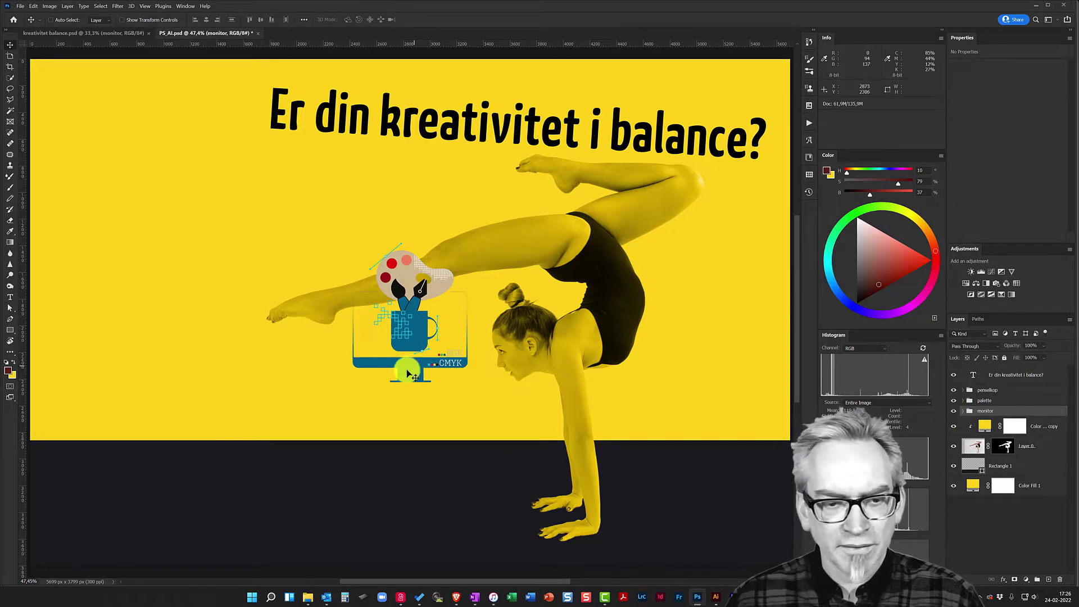
drag(410, 374, 158, 398)
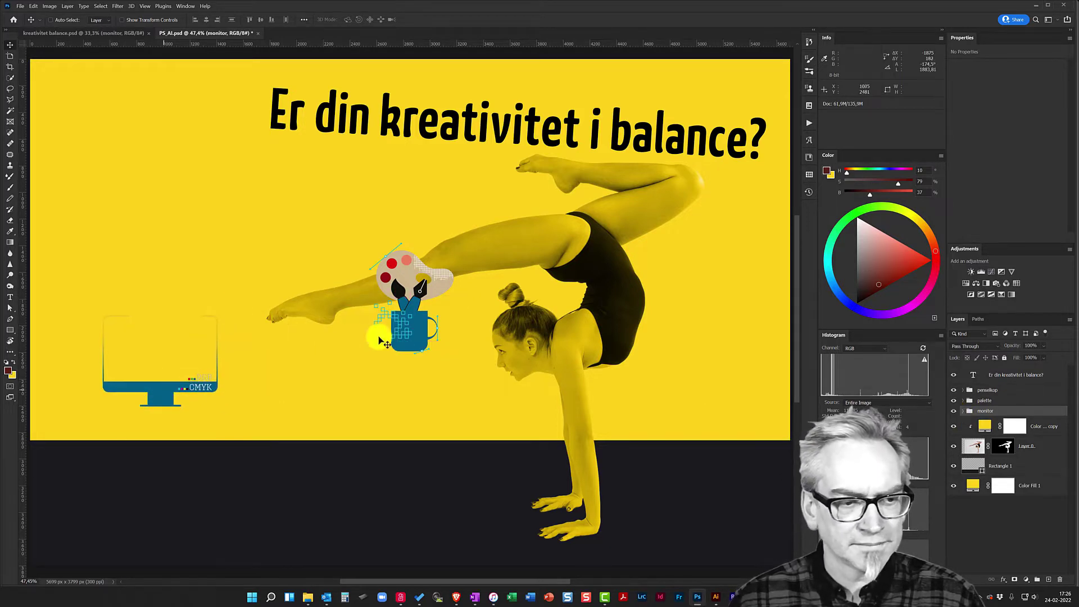
click(985, 401)
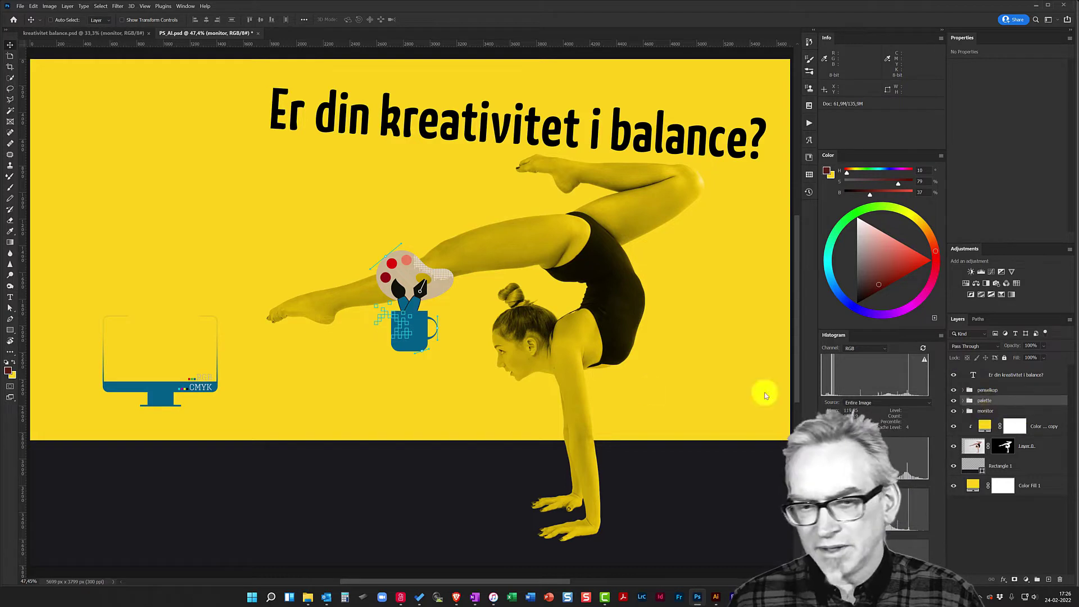
drag(400, 270, 124, 272)
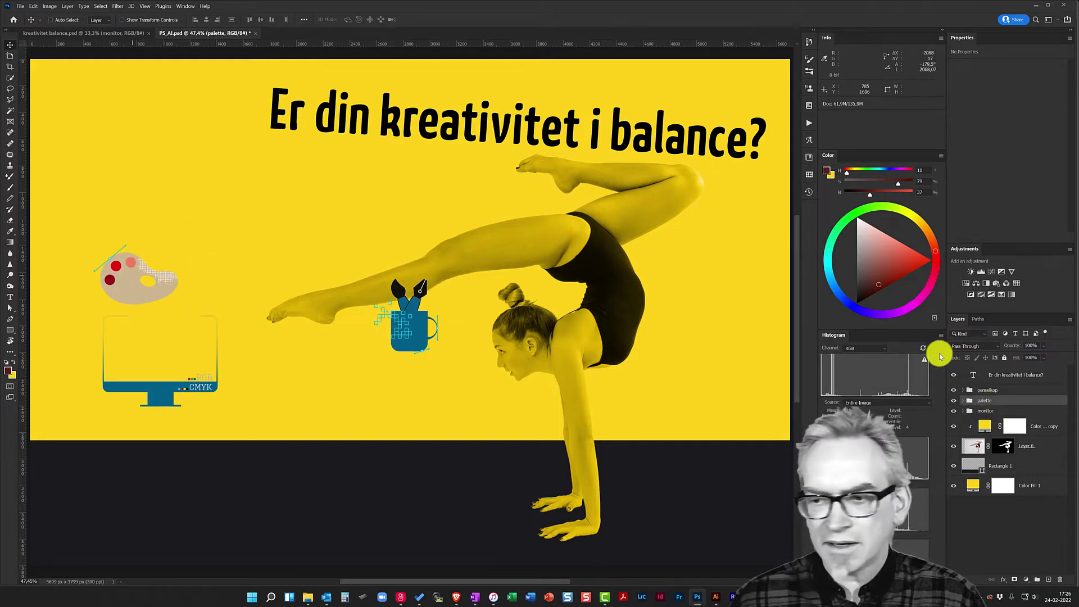
Step: Tilt the penselkop brush mug about 20 degrees and enlarge it onto the gymnast's leg
click(987, 389)
mouse_move(410, 339)
mouse_down()
mouse_move(423, 235)
mouse_move(377, 209)
mouse_up()
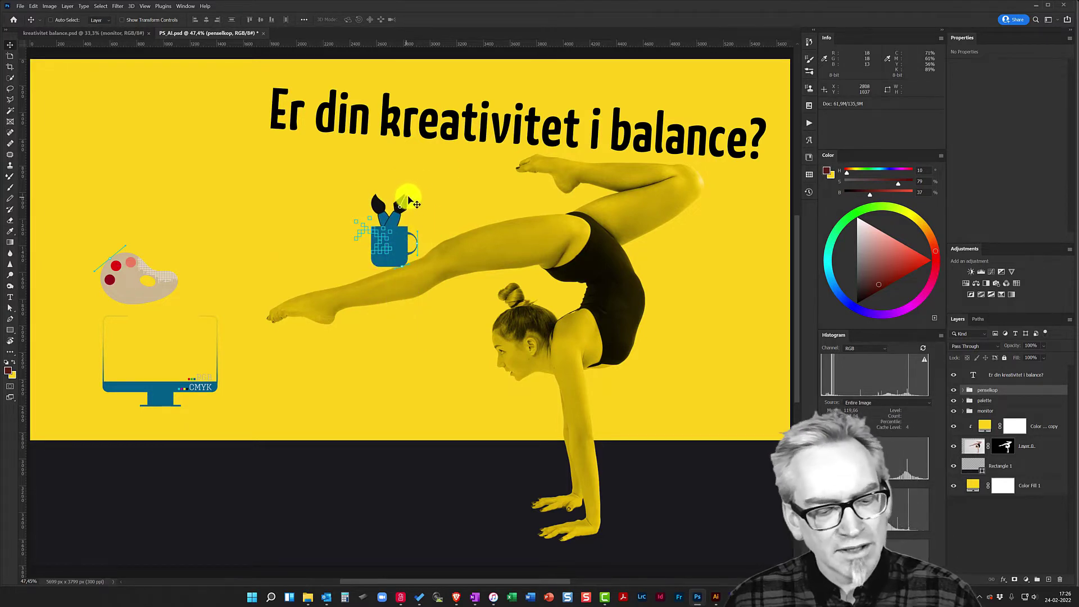
key(ctrl+t)
mouse_move(421, 179)
mouse_down()
mouse_move(404, 178)
mouse_move(448, 129)
mouse_up()
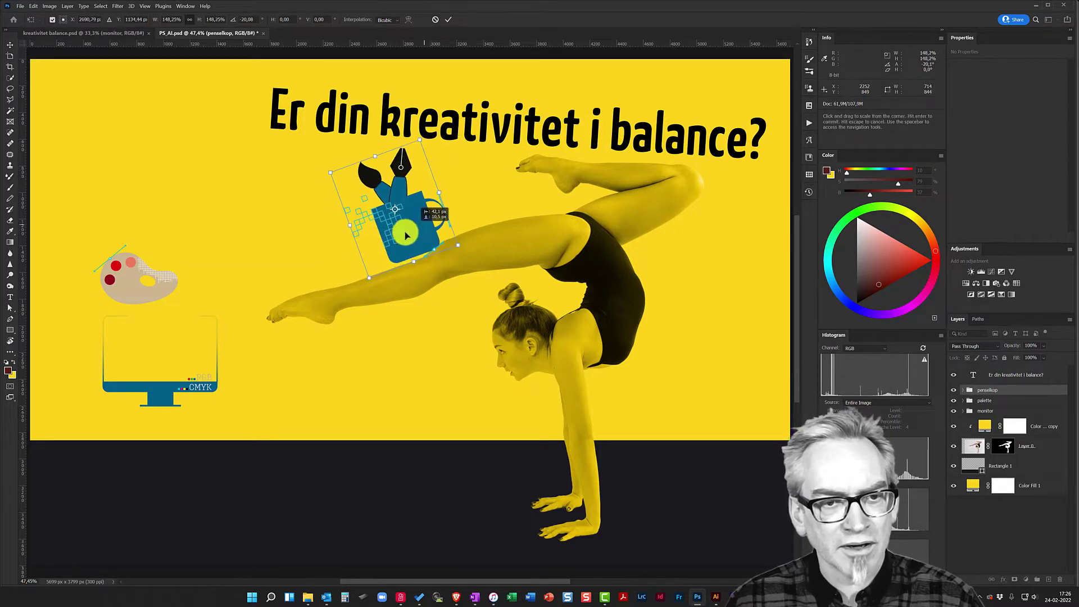
drag(425, 228, 402, 242)
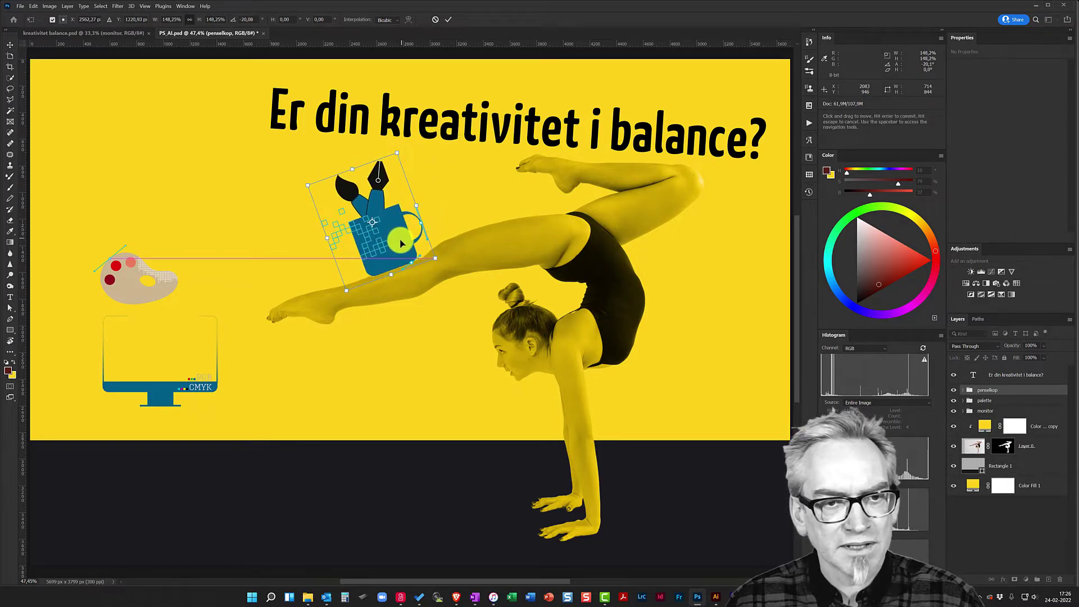
key(Return)
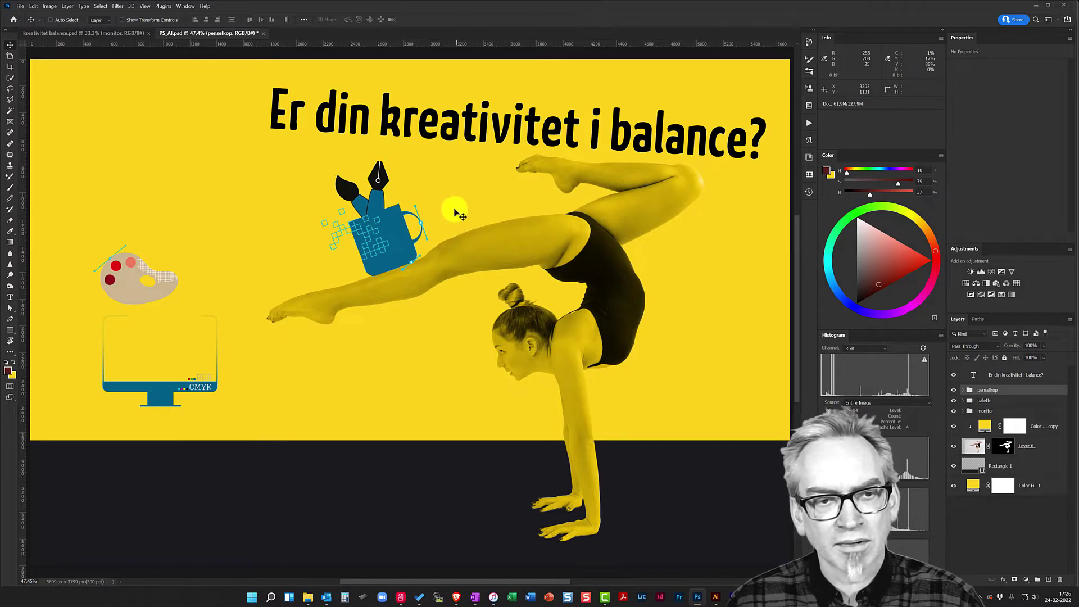
Step: Expand the penselkop group and inspect its mug handle and Rectangle layers
click(962, 392)
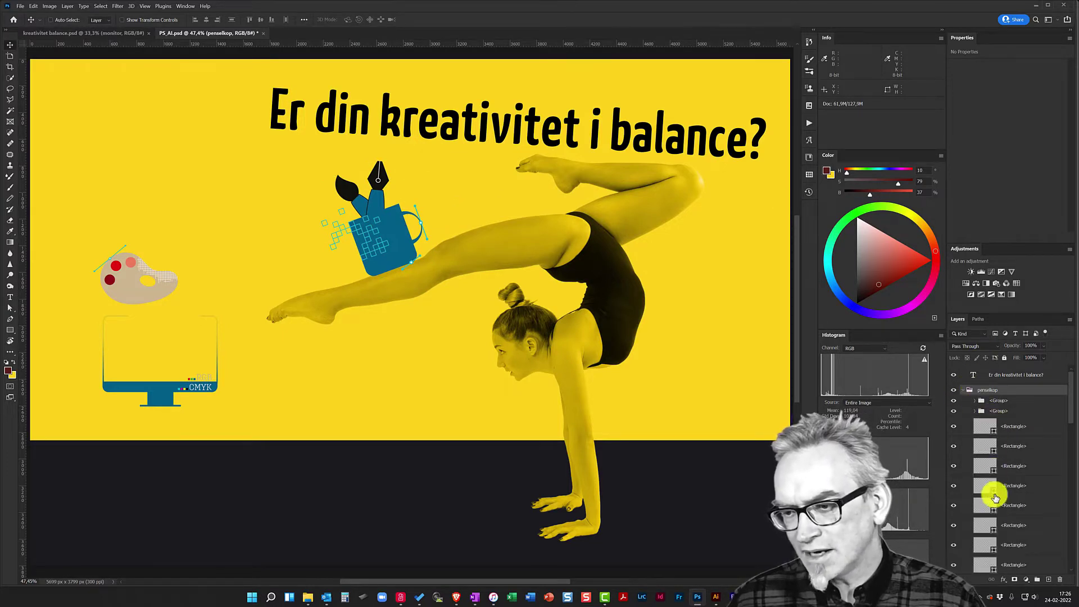
drag(1070, 409, 1074, 539)
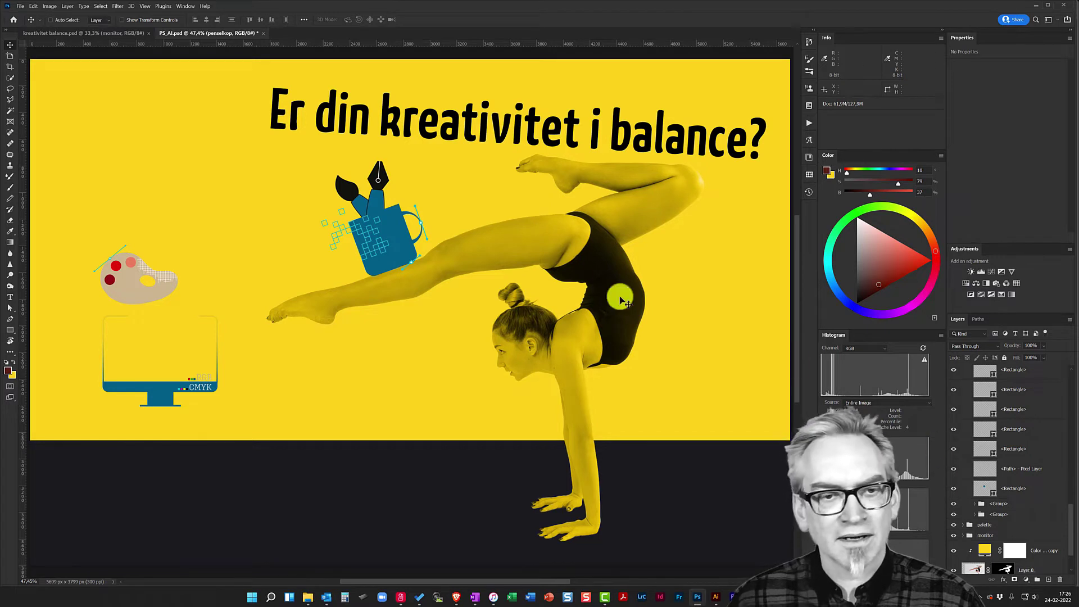
click(954, 469)
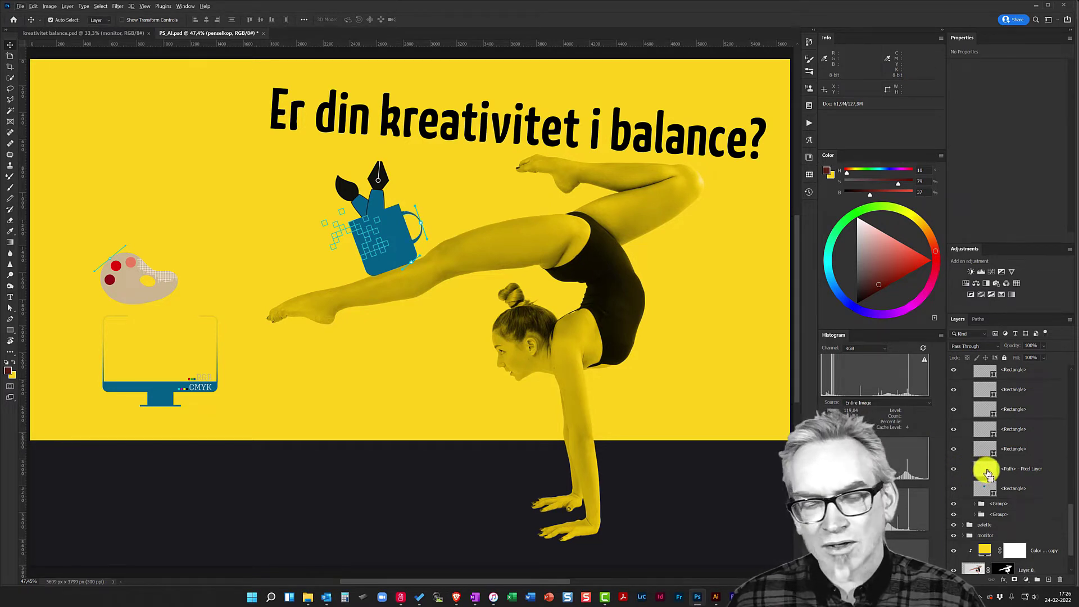
ctrl+click(989, 472)
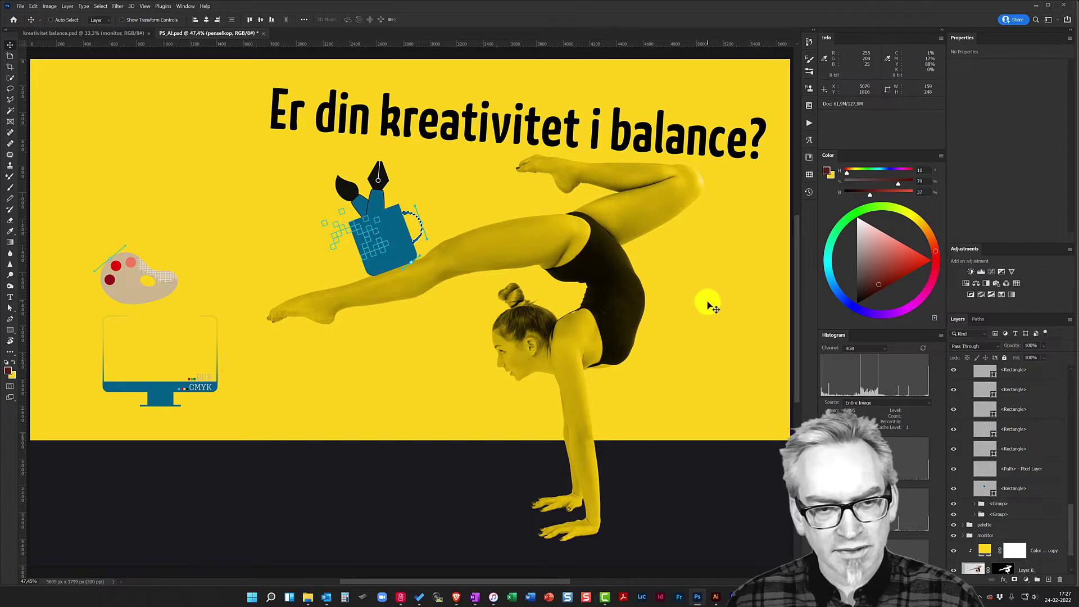
click(1028, 449)
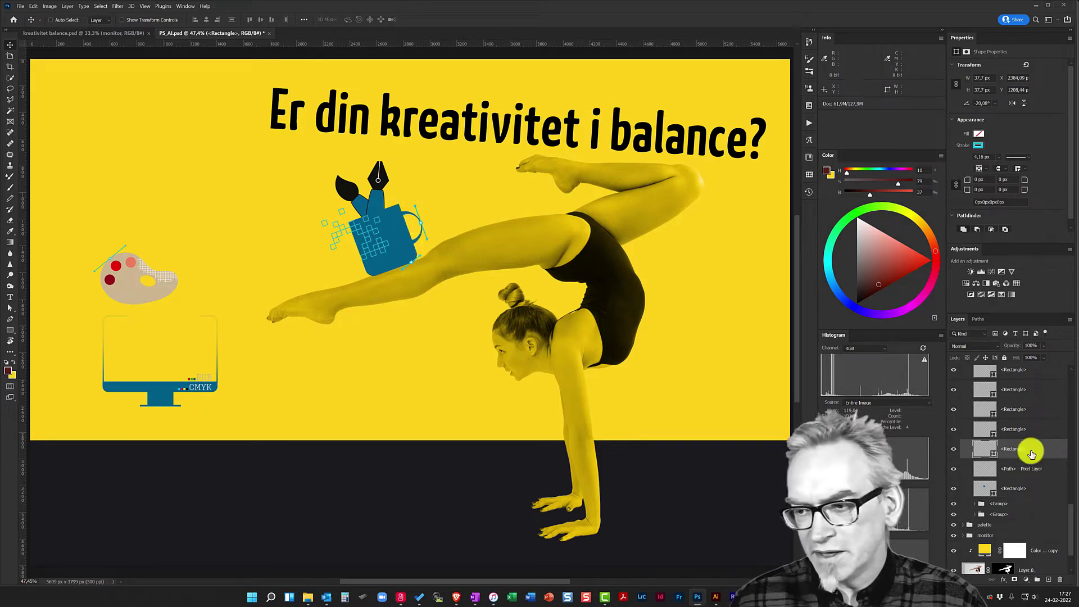
drag(1071, 509, 1071, 385)
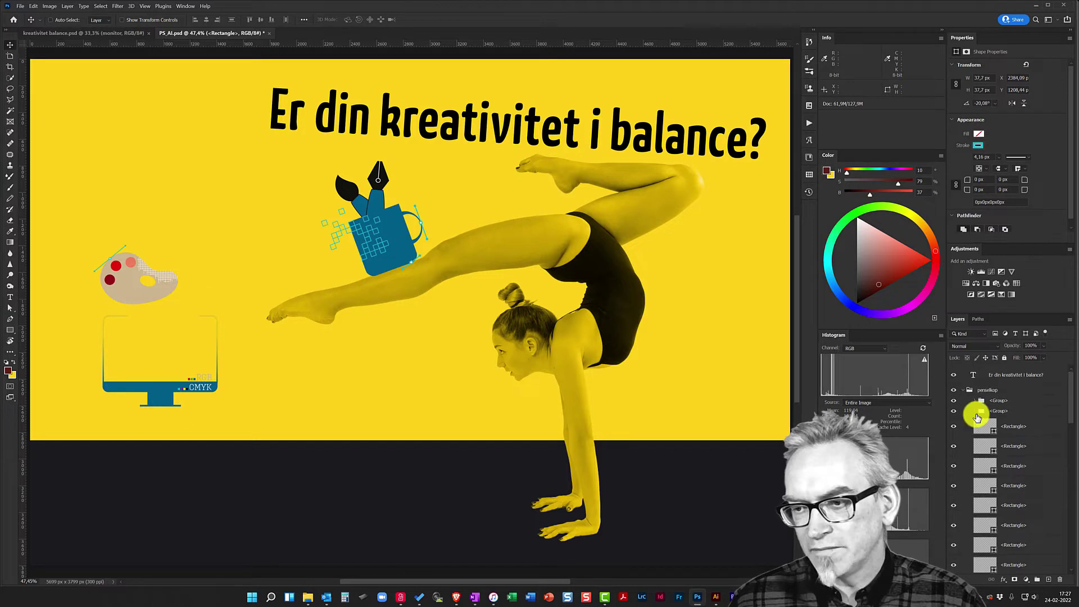
Step: Expand the monitor group and toggle visibility of its screen <Path> layer
click(963, 393)
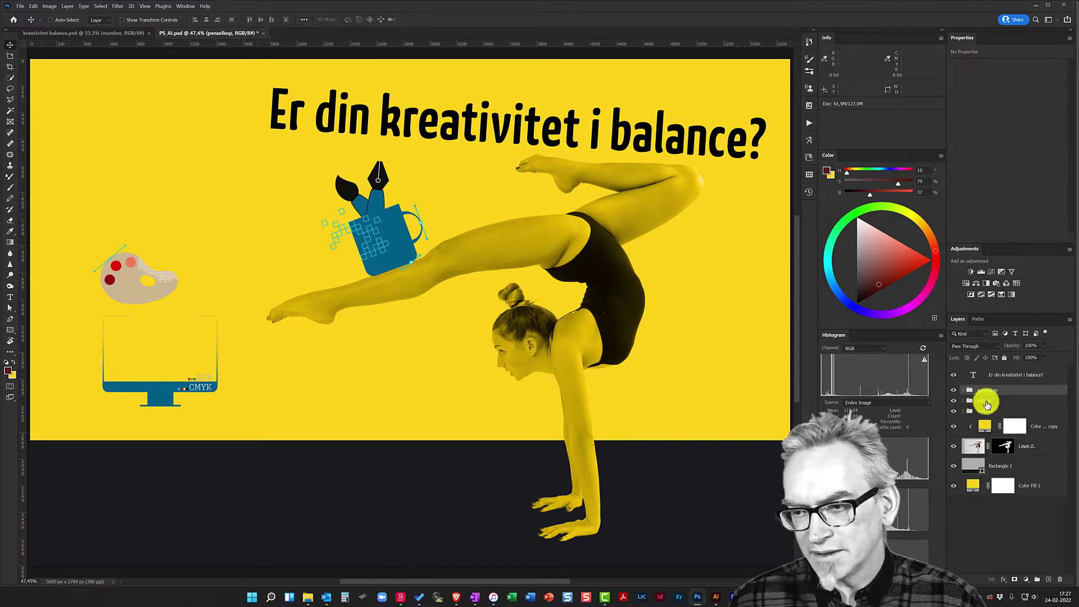
click(984, 400)
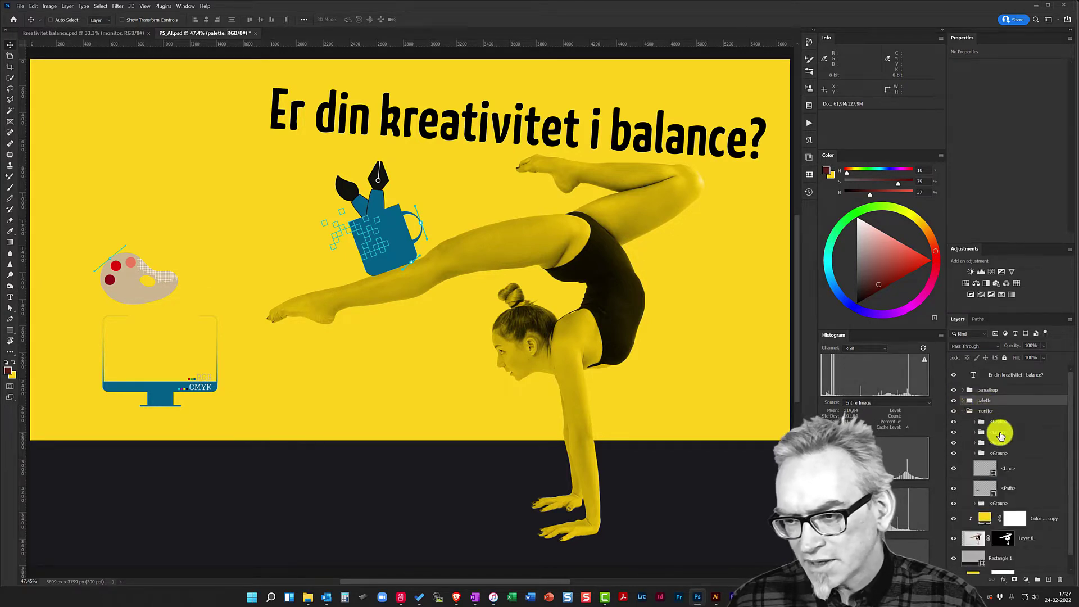
click(975, 504)
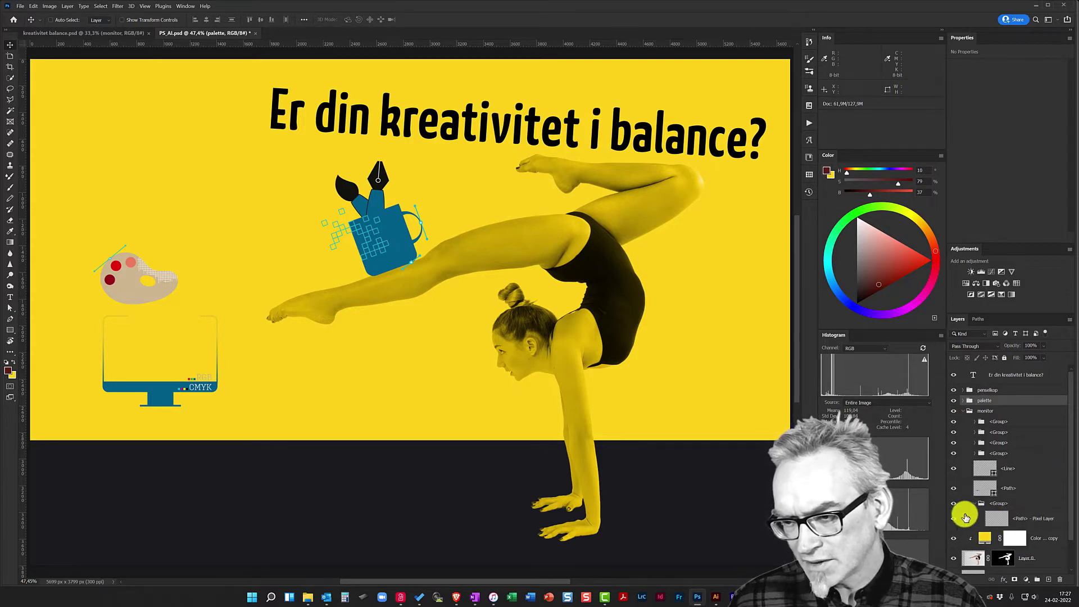
click(953, 517)
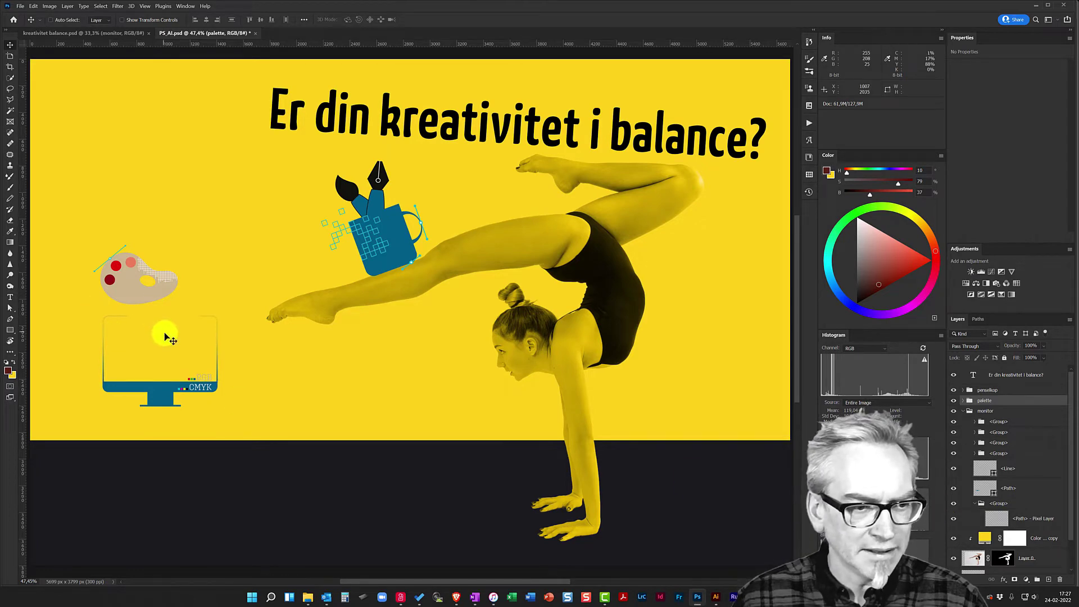
Step: In Illustrator, check the monitor screen gradient's left stop is at 10% opacity, then return to Photoshop
click(718, 596)
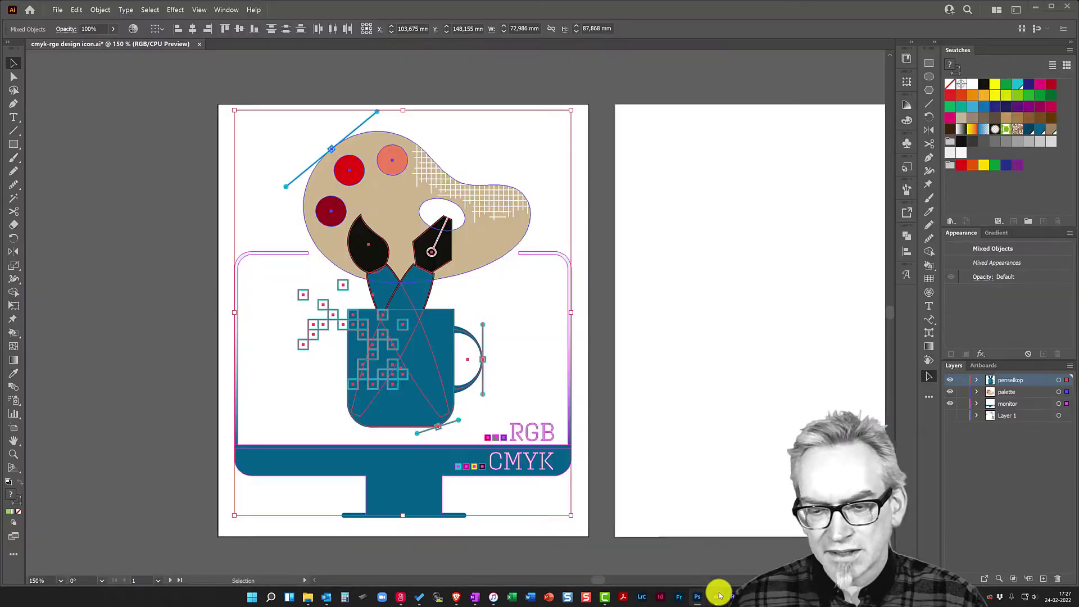
click(251, 270)
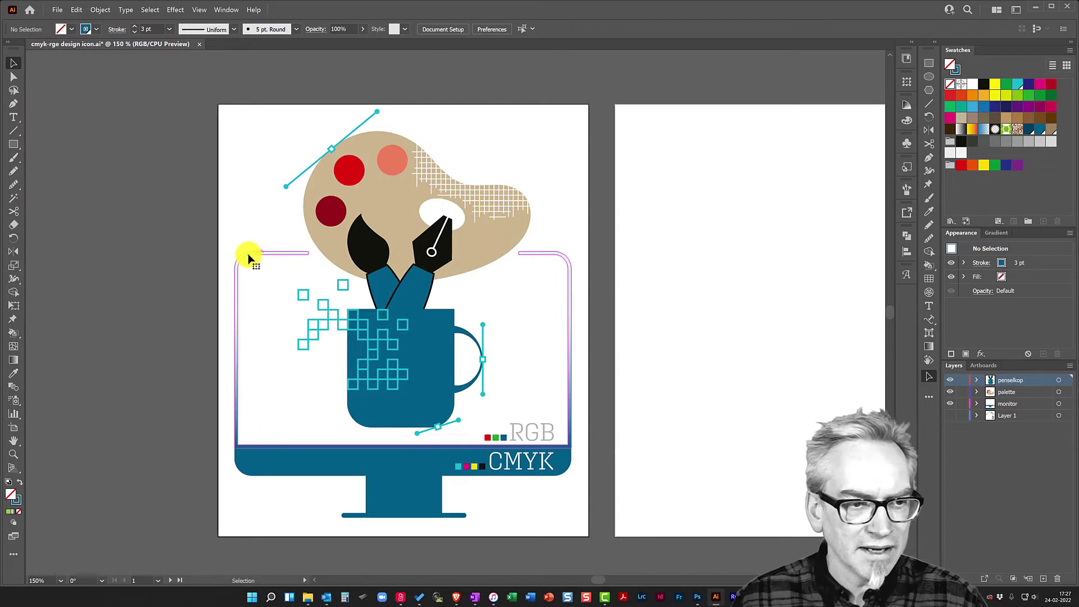
click(251, 260)
click(996, 234)
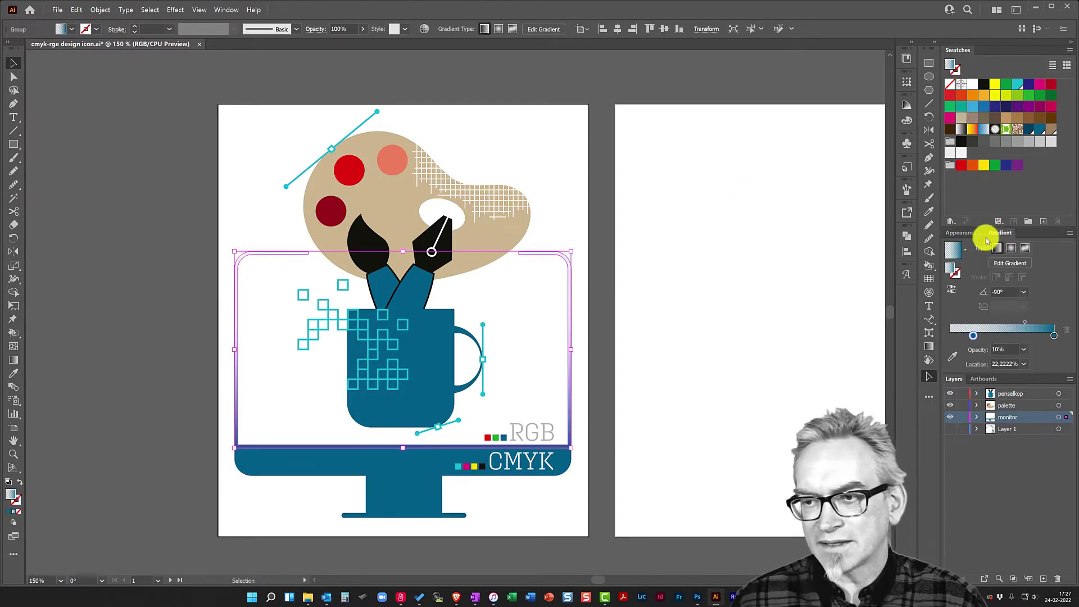
click(977, 336)
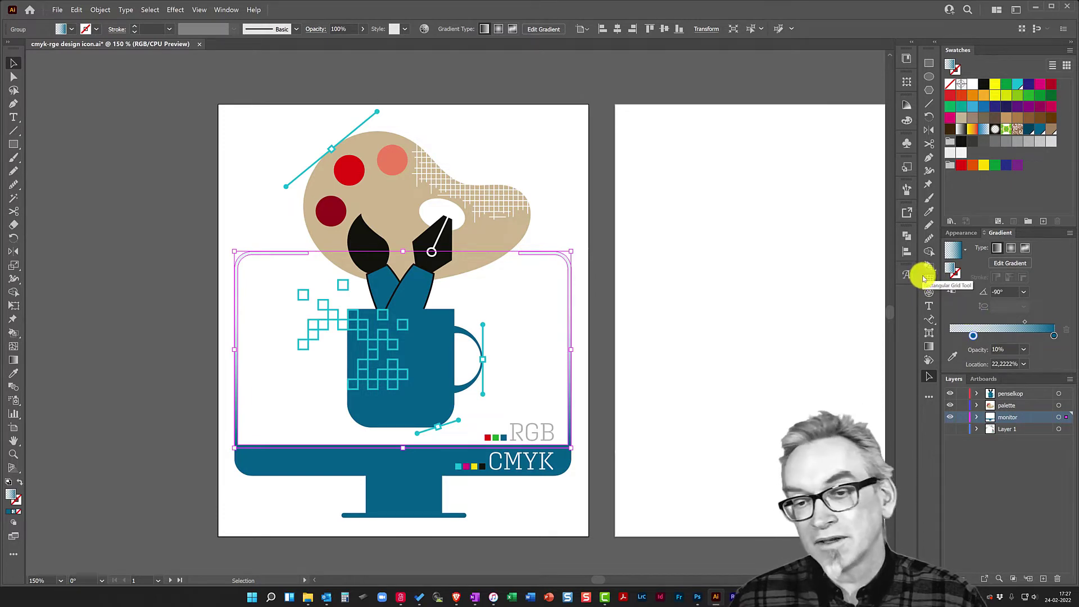
click(698, 599)
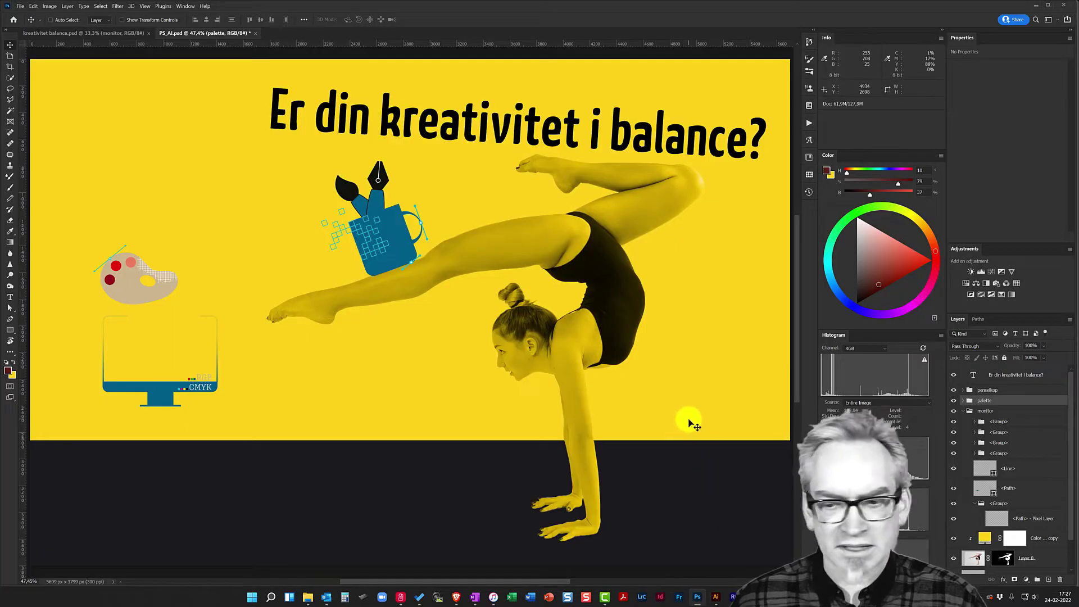
Step: Try a first enlargement of the monitor group, then undo it
click(962, 411)
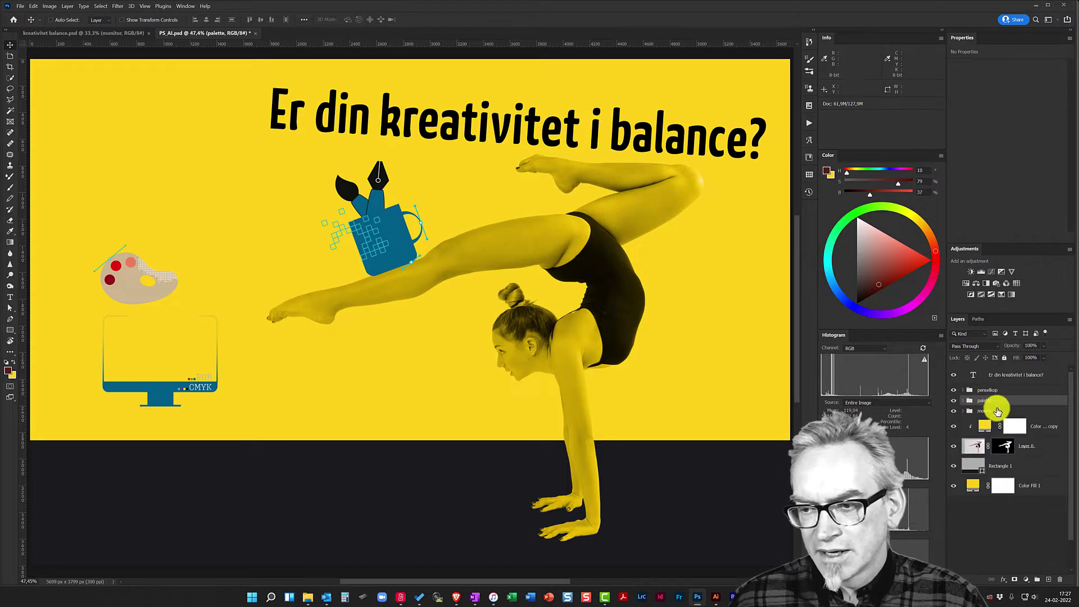
click(991, 413)
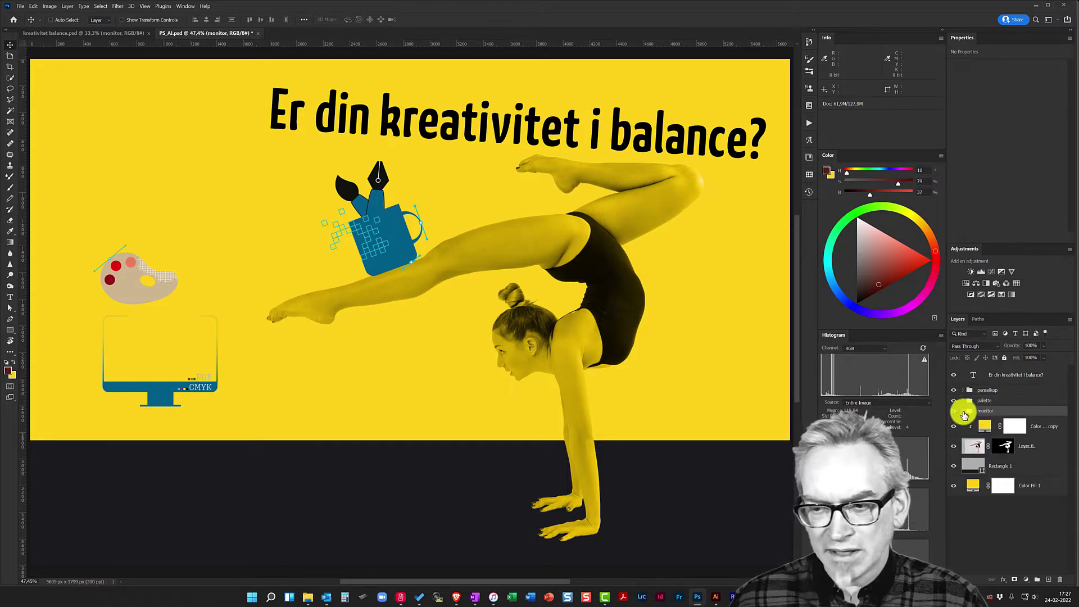
key(ctrl+t)
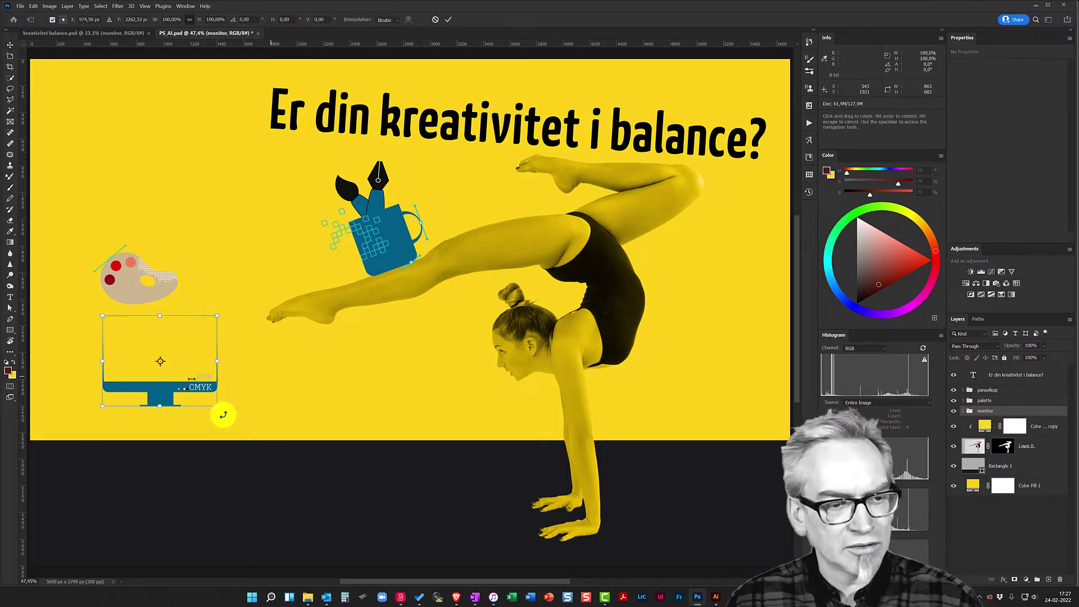
drag(217, 406, 397, 525)
mouse_move(260, 505)
mouse_down()
mouse_move(214, 477)
mouse_move(215, 462)
mouse_up()
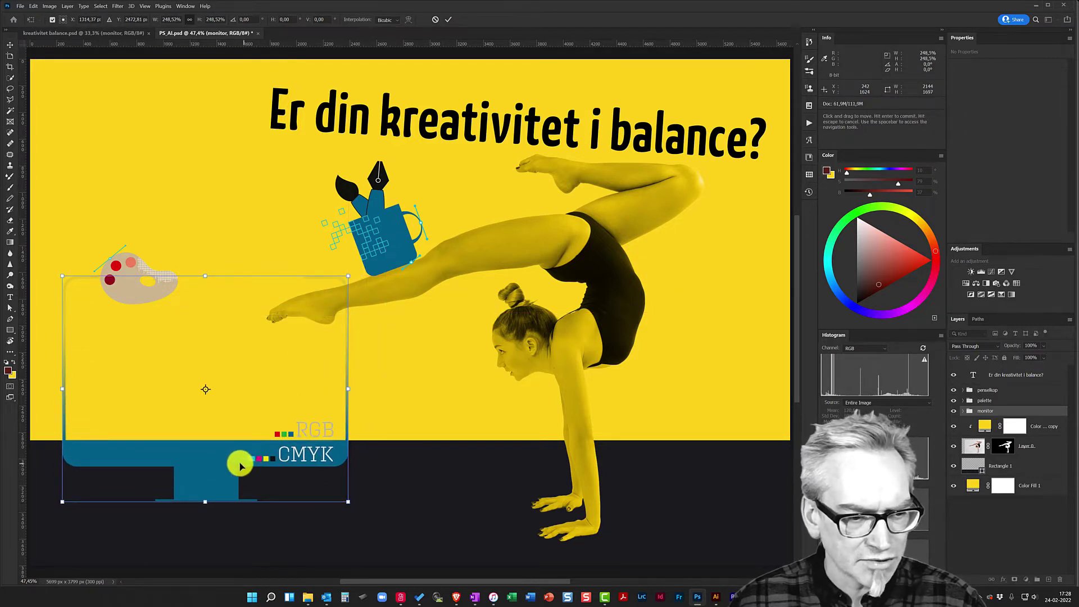
key(Return)
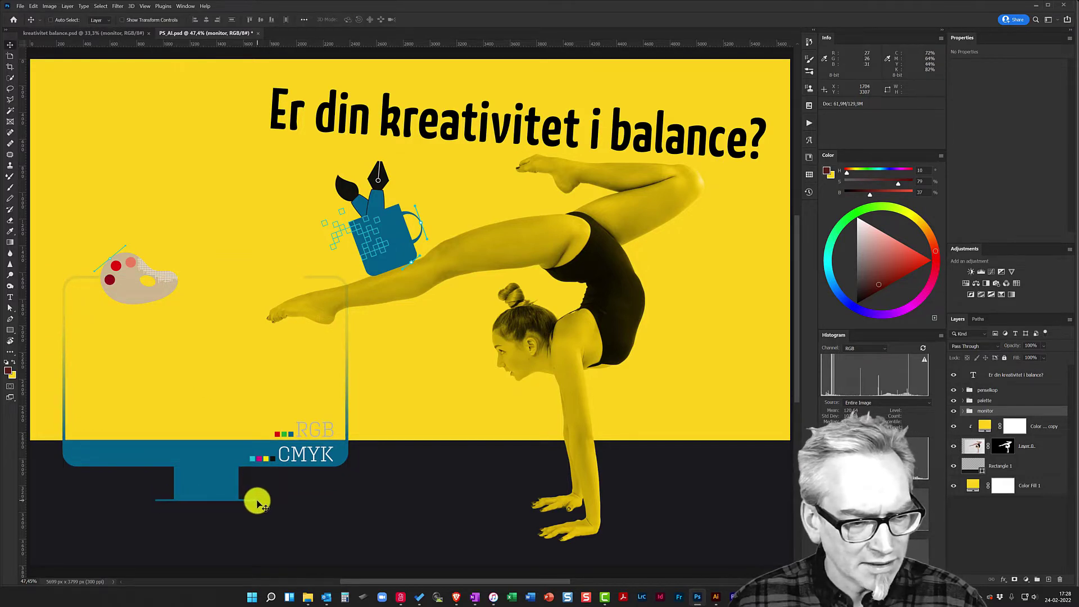
key(ctrl+z)
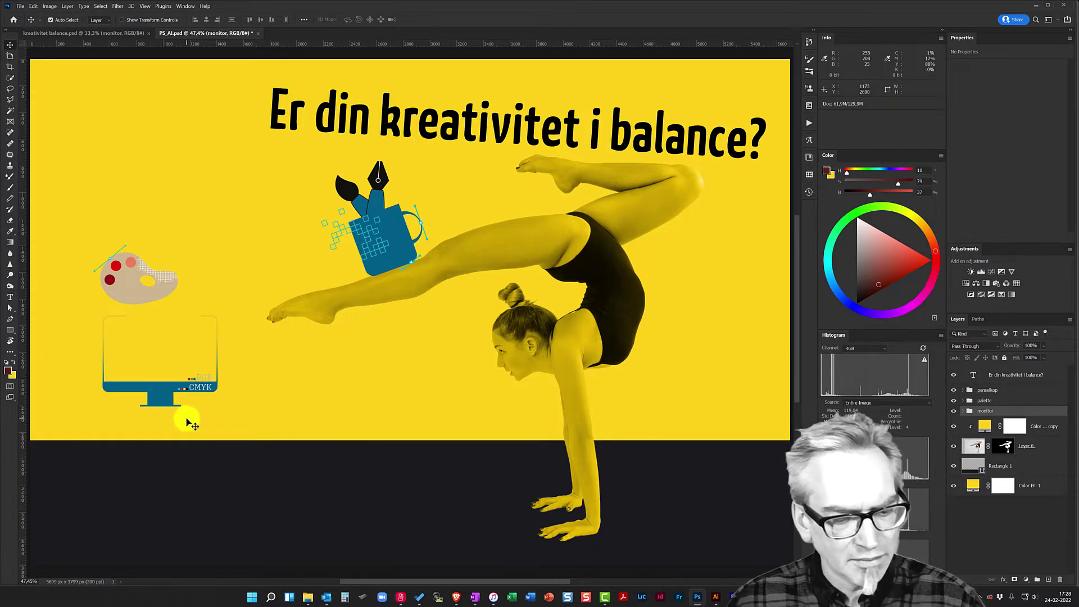
Step: Scale the monitor to 270% and shift it up-left onto the dark floor
key(ctrl+t)
mouse_move(218, 406)
mouse_down()
mouse_move(337, 500)
mouse_move(225, 462)
mouse_move(305, 495)
mouse_move(371, 543)
mouse_up()
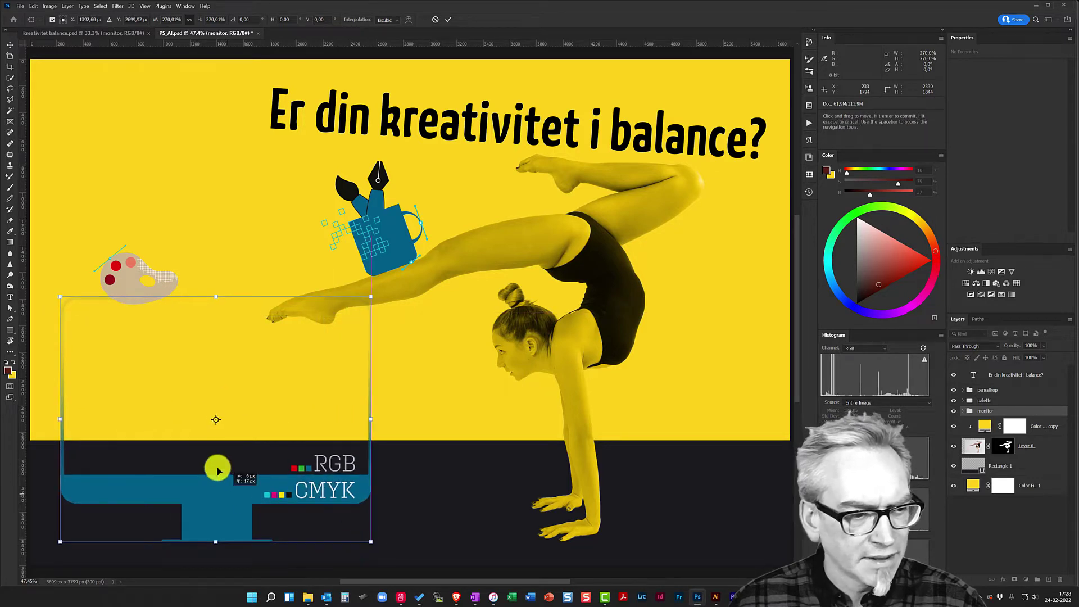
drag(214, 472, 218, 462)
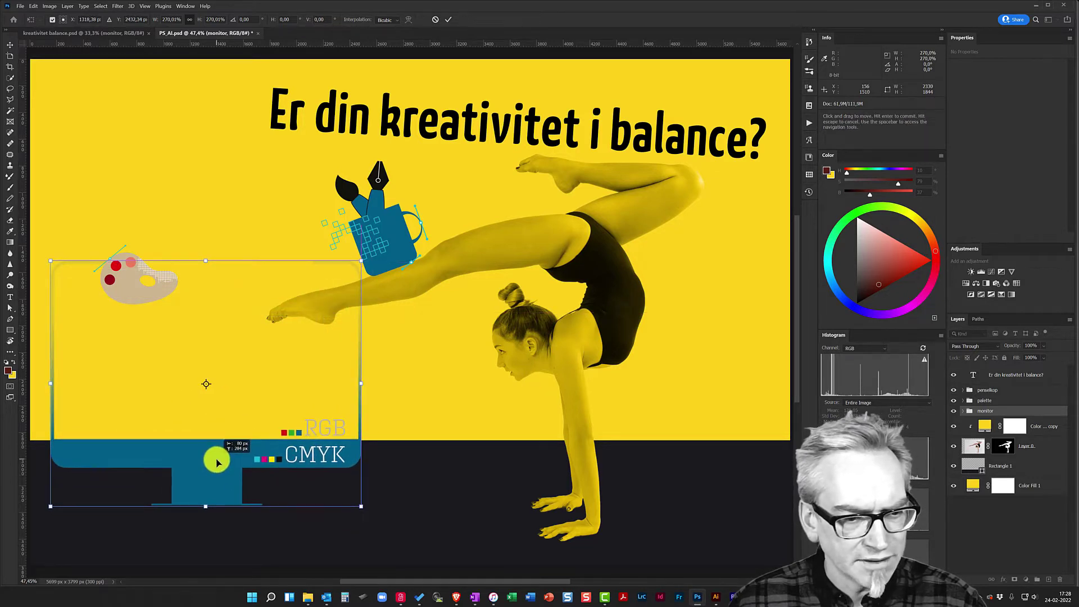
key(Return)
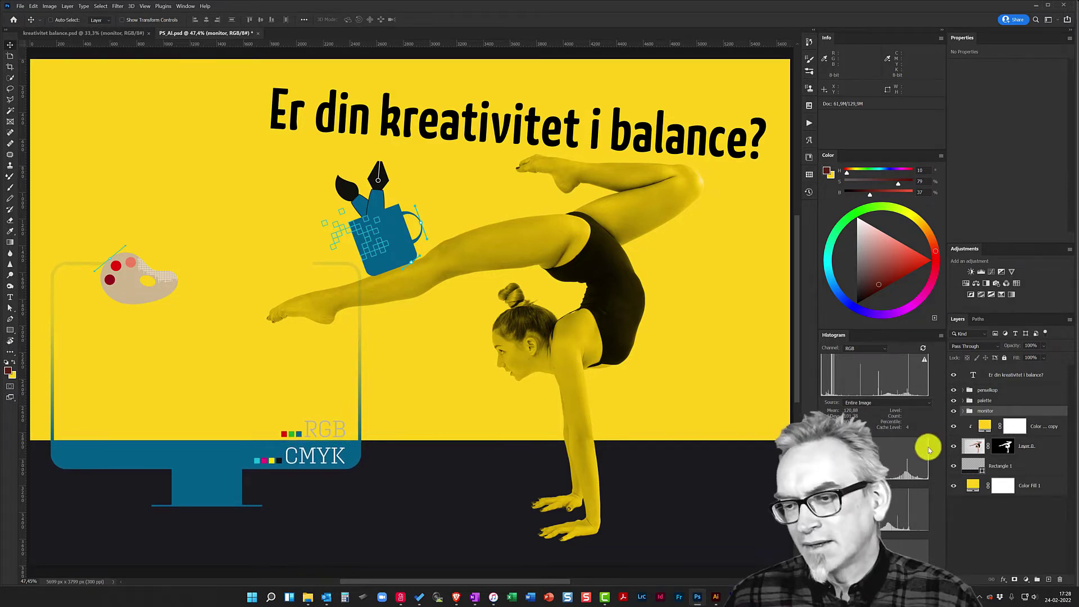
Step: Set the monitor's <Line> layer stroke width to 37,41 px, then fold the group back up
click(964, 411)
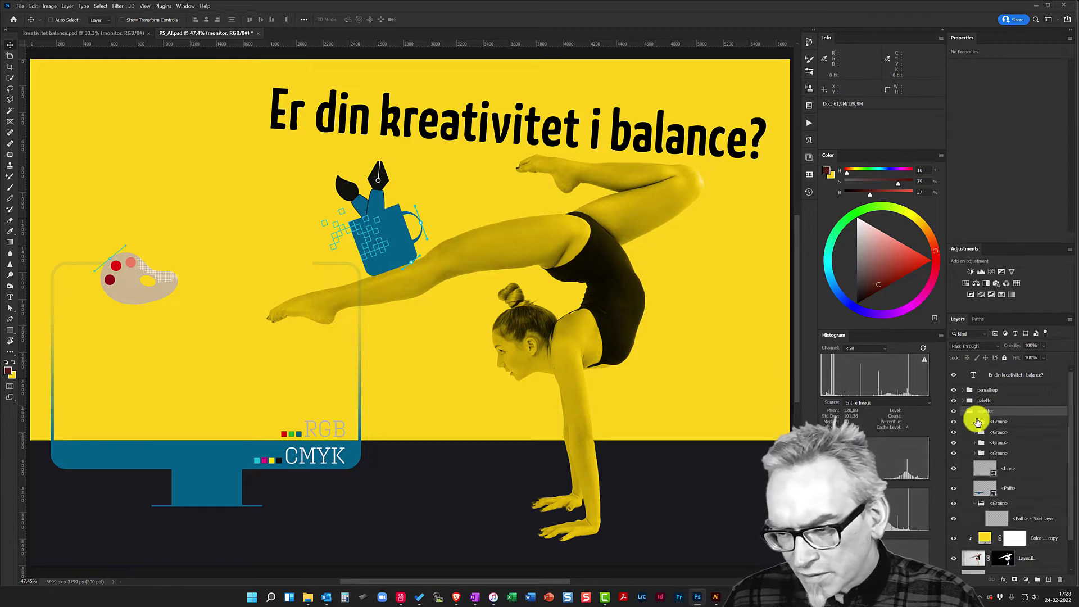
click(991, 472)
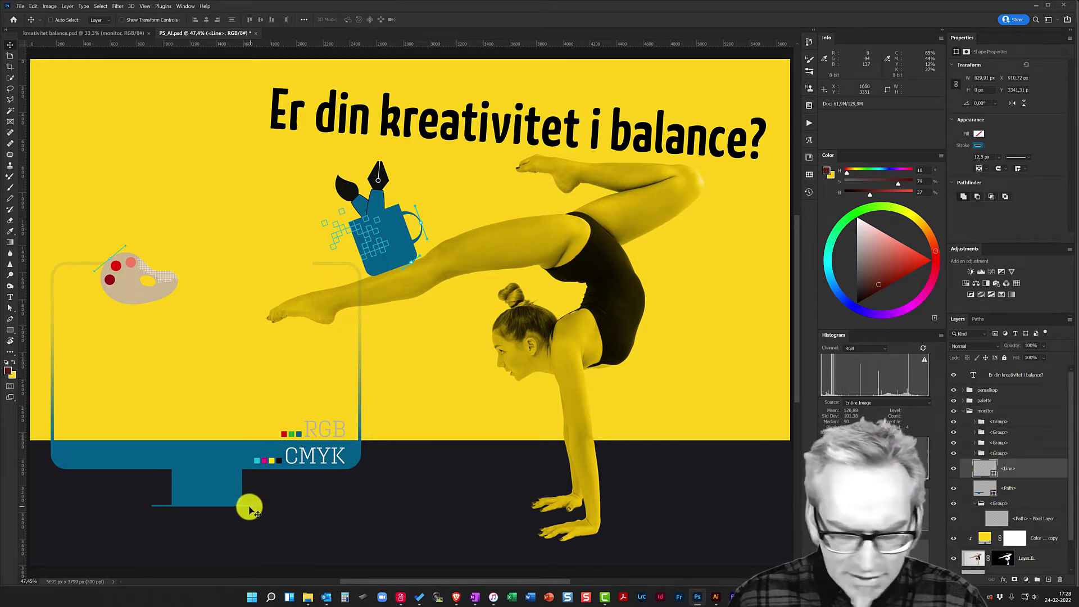
double_click(986, 472)
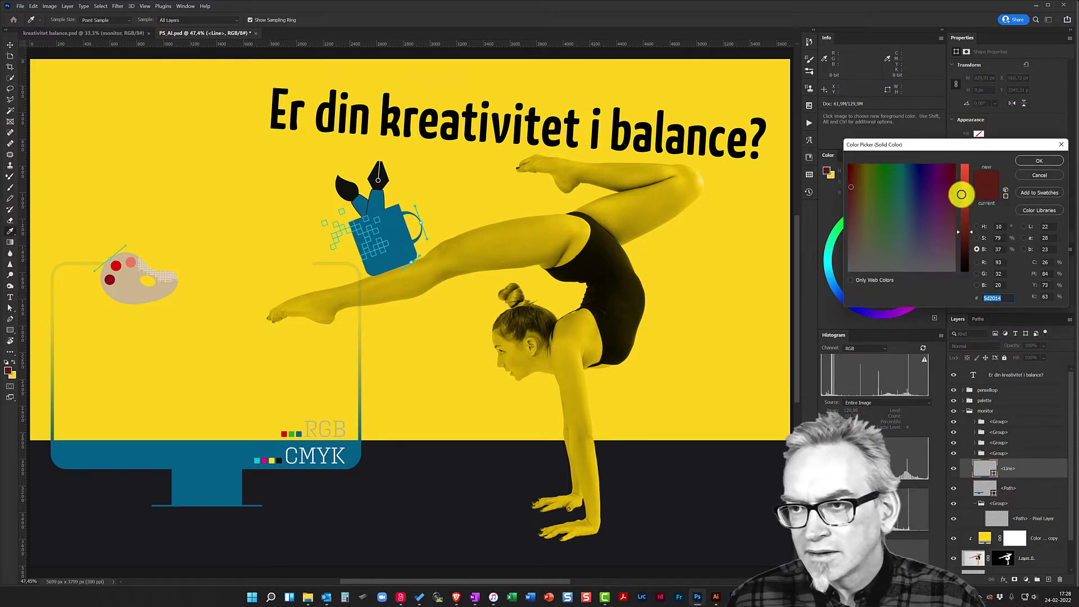
click(1043, 175)
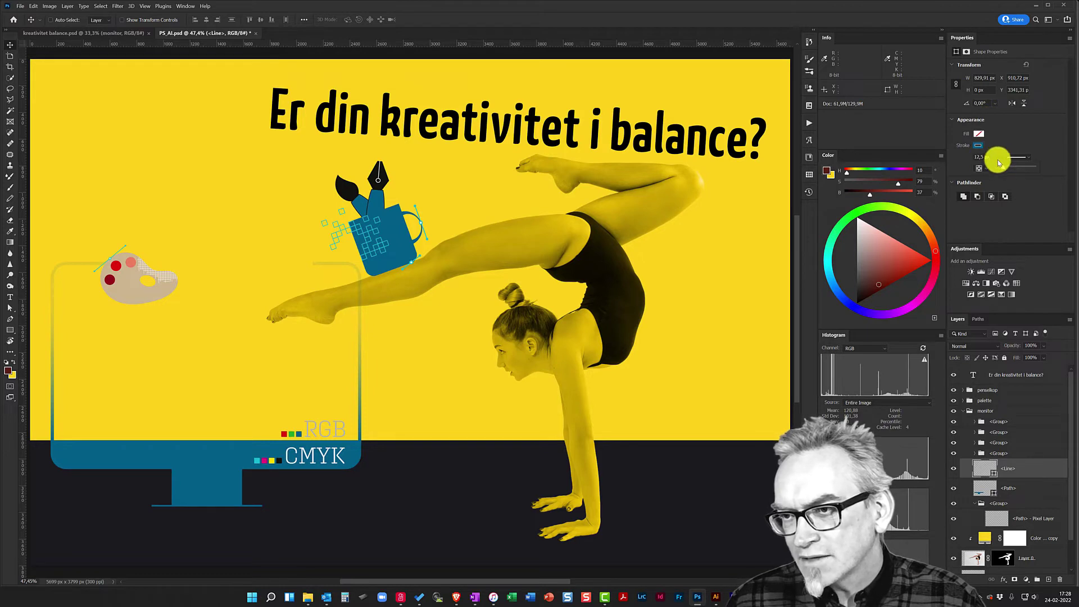
mouse_move(1004, 170)
mouse_down()
mouse_move(1018, 171)
mouse_move(1006, 170)
mouse_up()
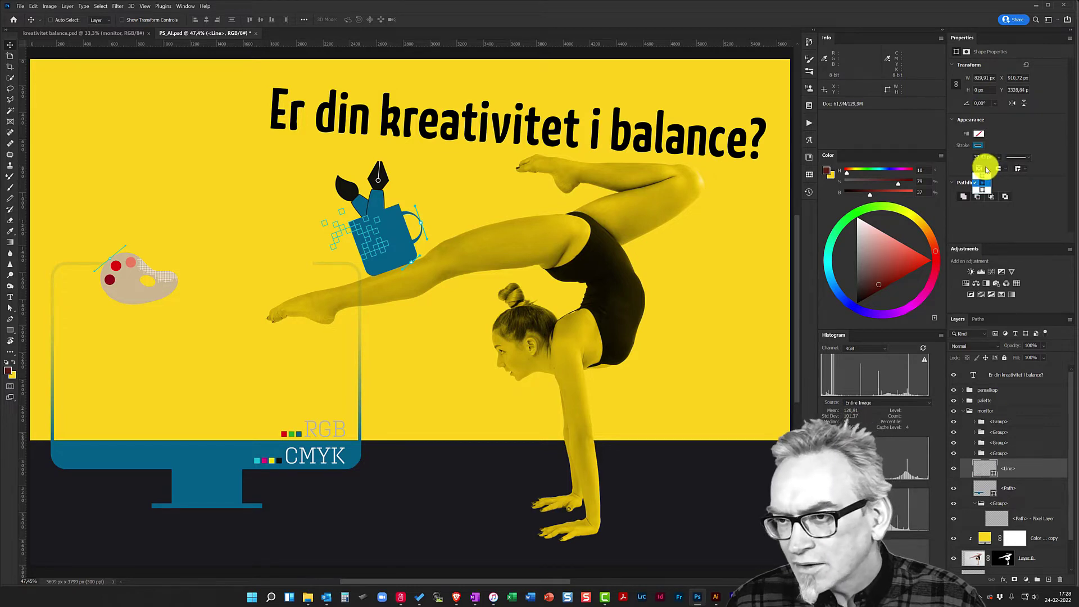
click(999, 169)
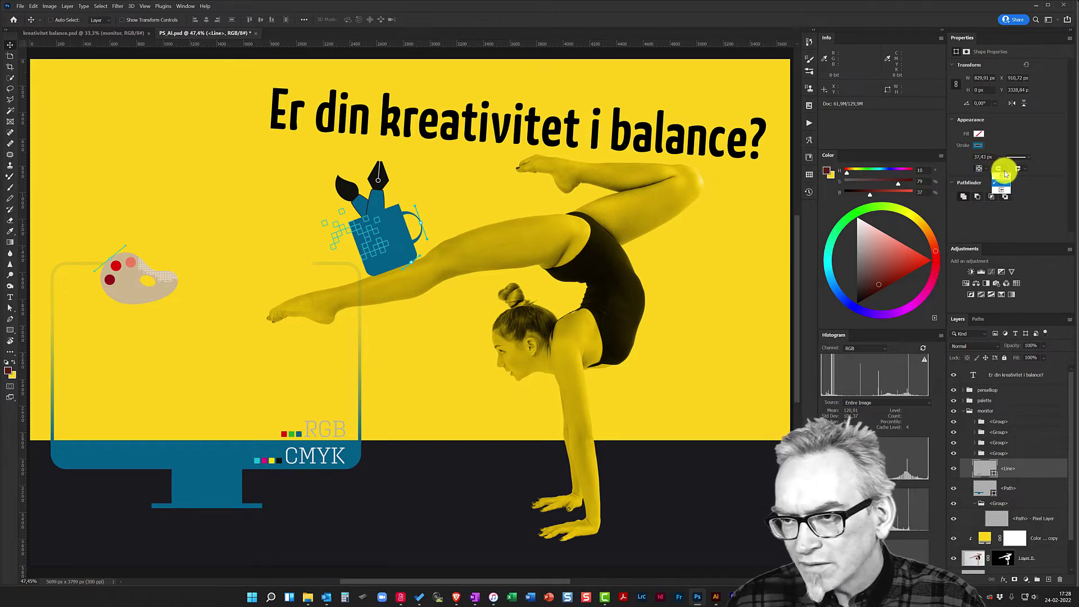
click(1004, 179)
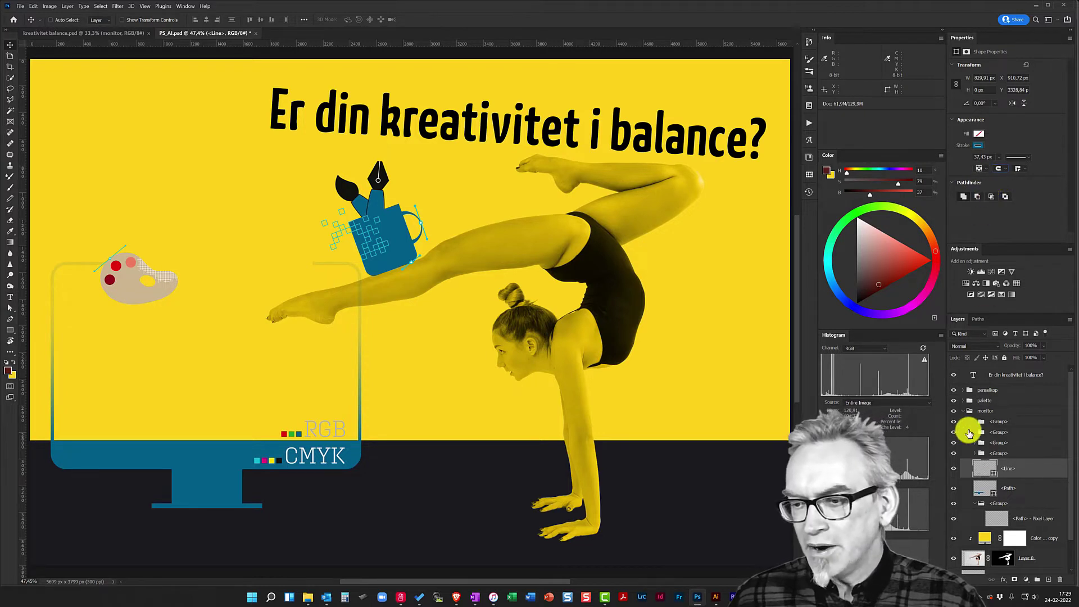
click(963, 412)
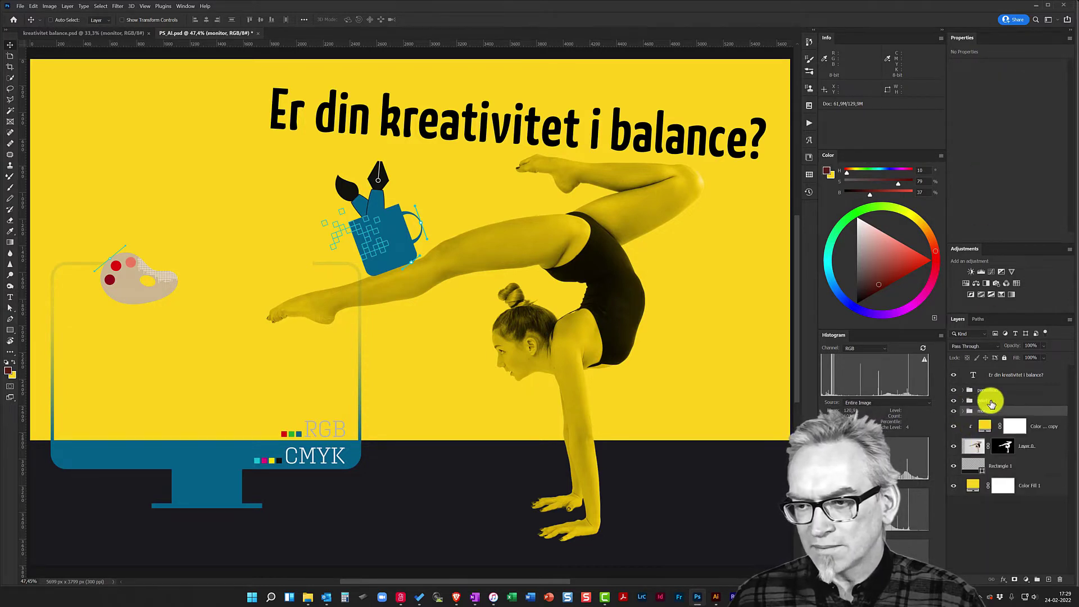
Step: Enlarge the palette onto the monitor screen and move the gymnast layers above the icon groups
click(991, 403)
drag(144, 294, 186, 362)
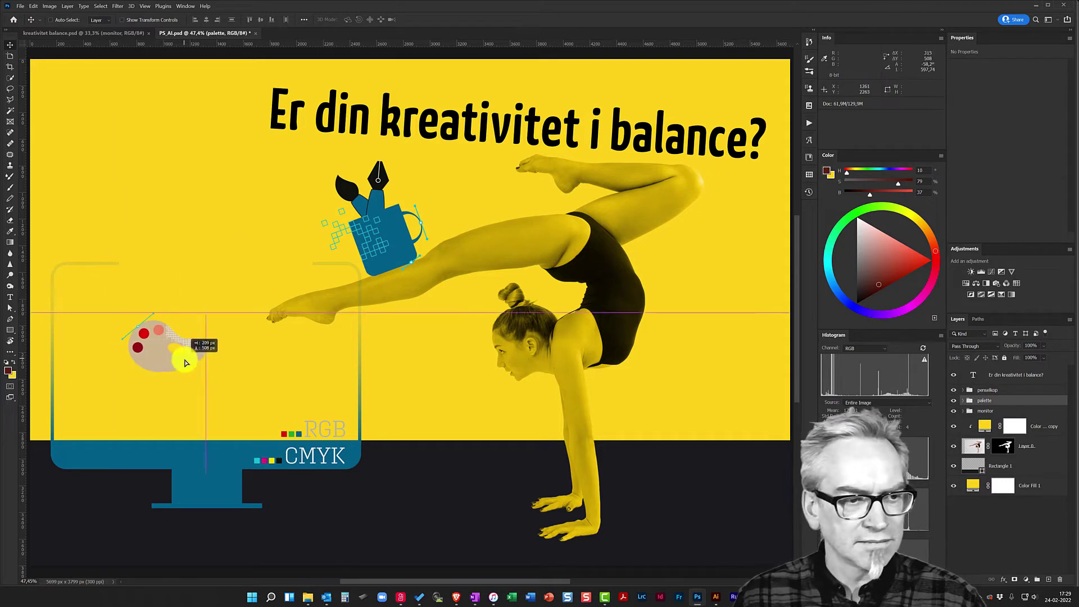
key(ctrl+t)
drag(205, 313, 349, 242)
drag(315, 322, 319, 320)
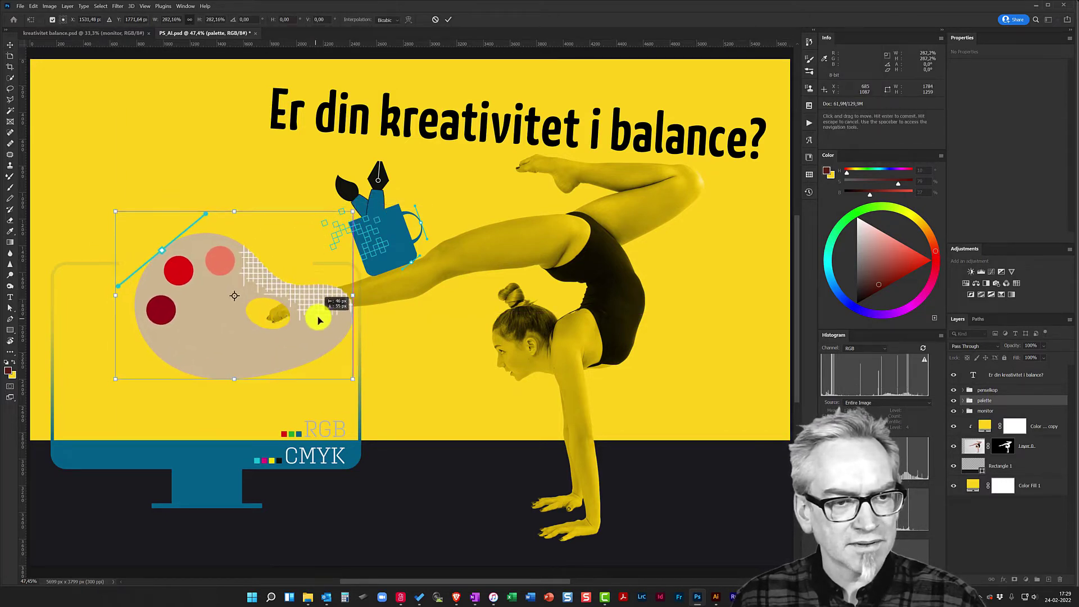
key(Return)
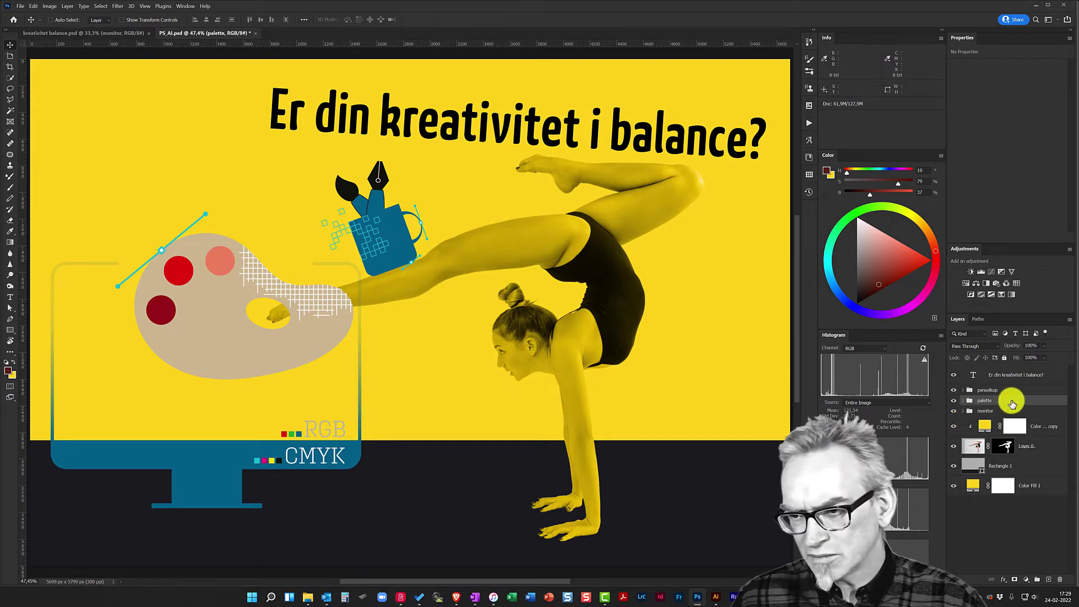
drag(1014, 425, 1015, 458)
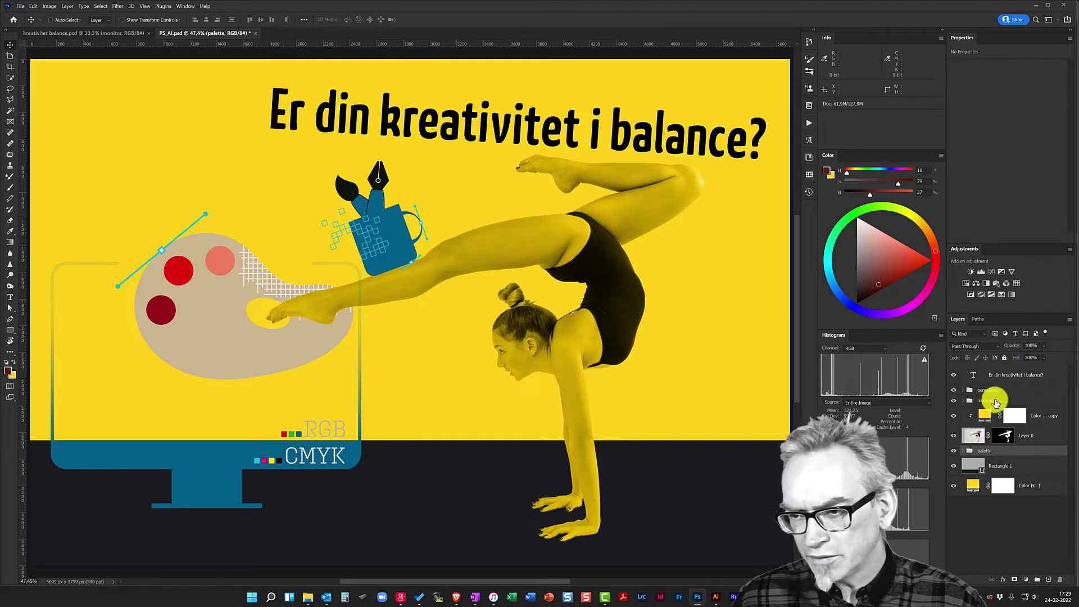
Step: Reorder layers so the monitor sits behind the gymnast and the palette group is above Color copy
mouse_move(986, 447)
mouse_down()
mouse_move(1011, 458)
mouse_move(1012, 478)
mouse_up()
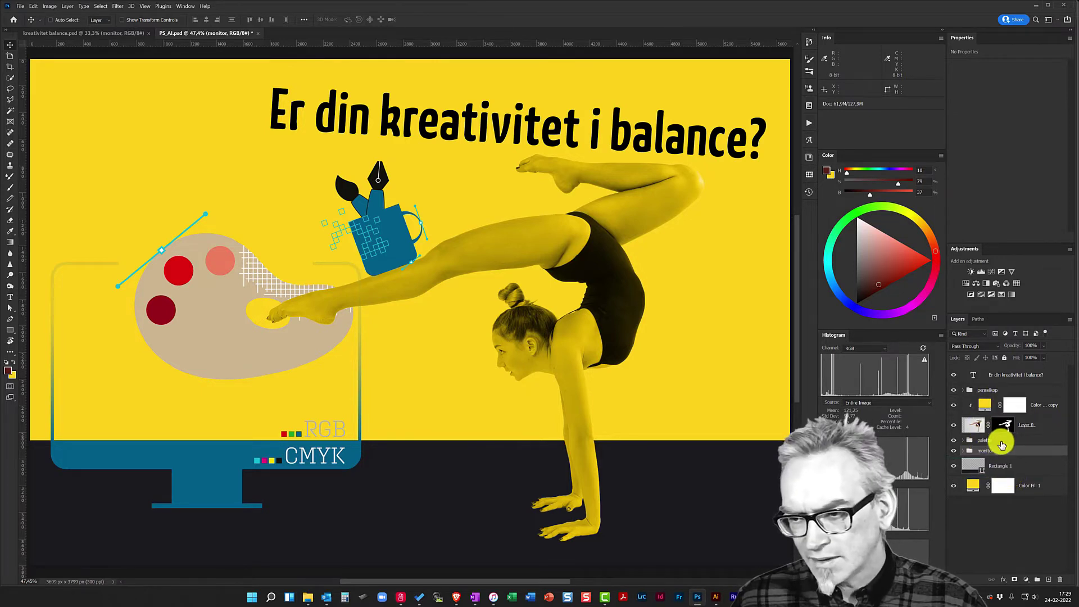
click(1001, 441)
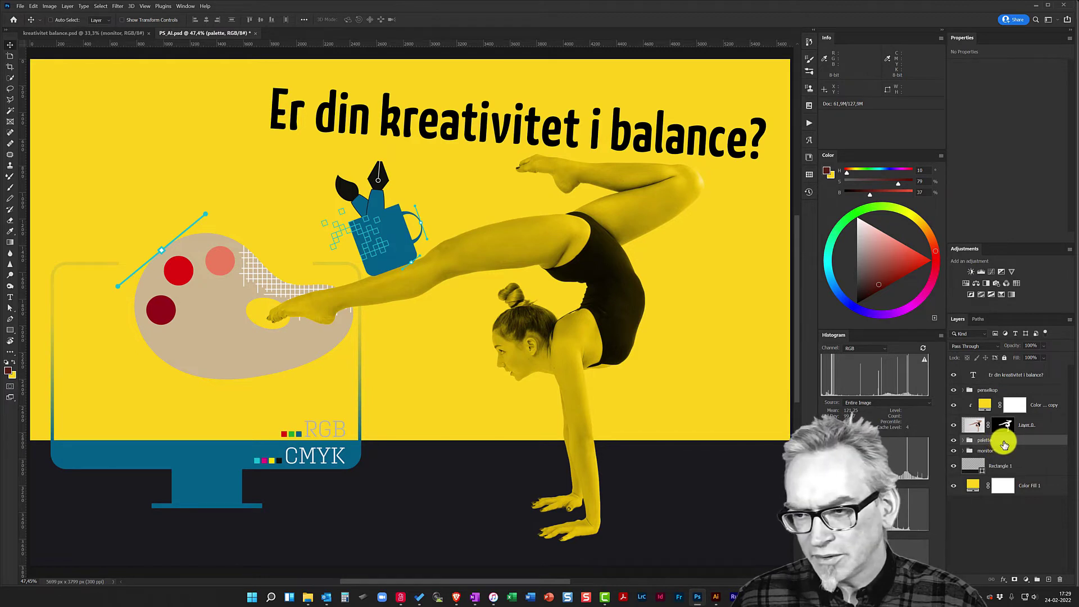
drag(1005, 444, 1005, 400)
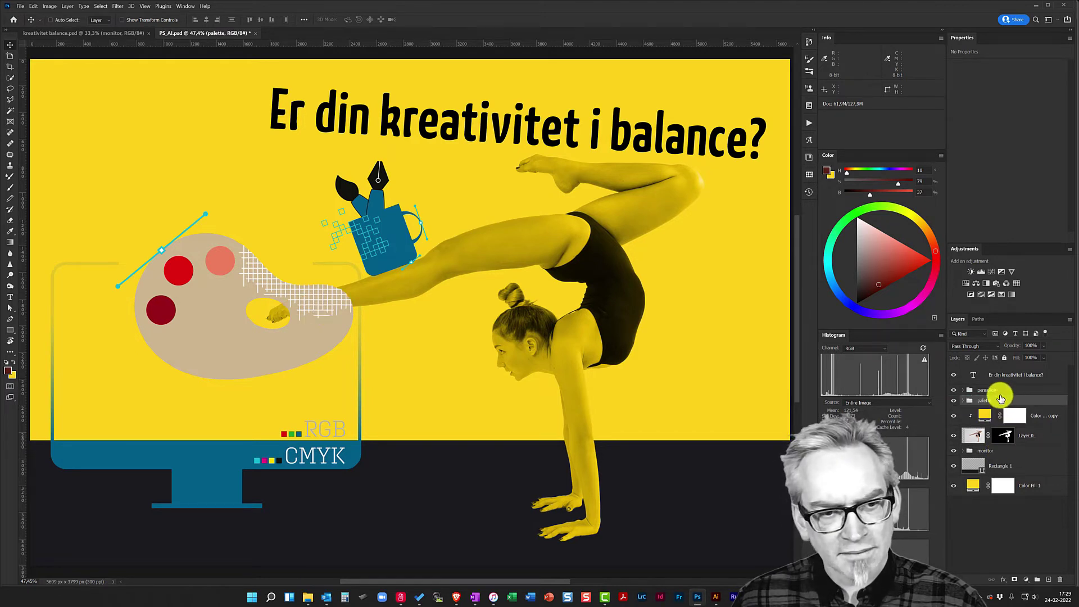
Step: Expand the palette group and select its beige Compound Path layer
click(963, 402)
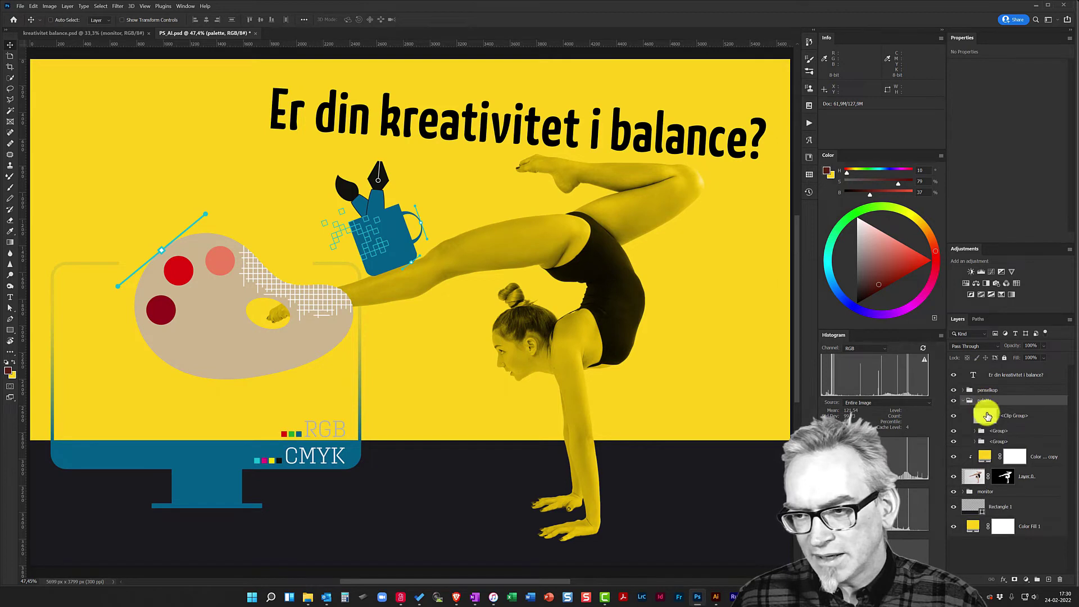
ctrl+click(312, 346)
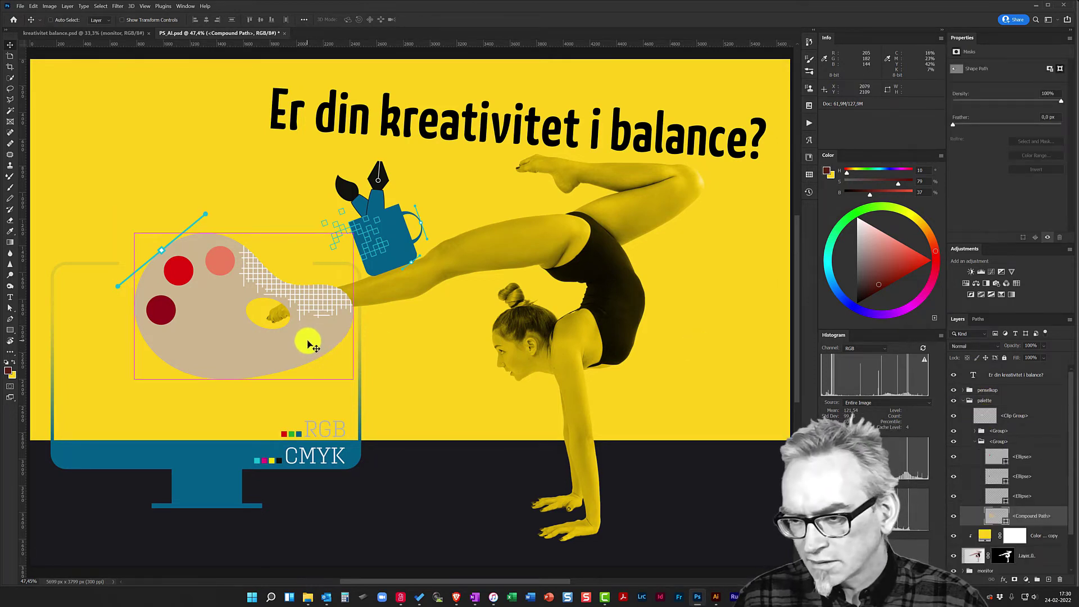
key(ctrl)
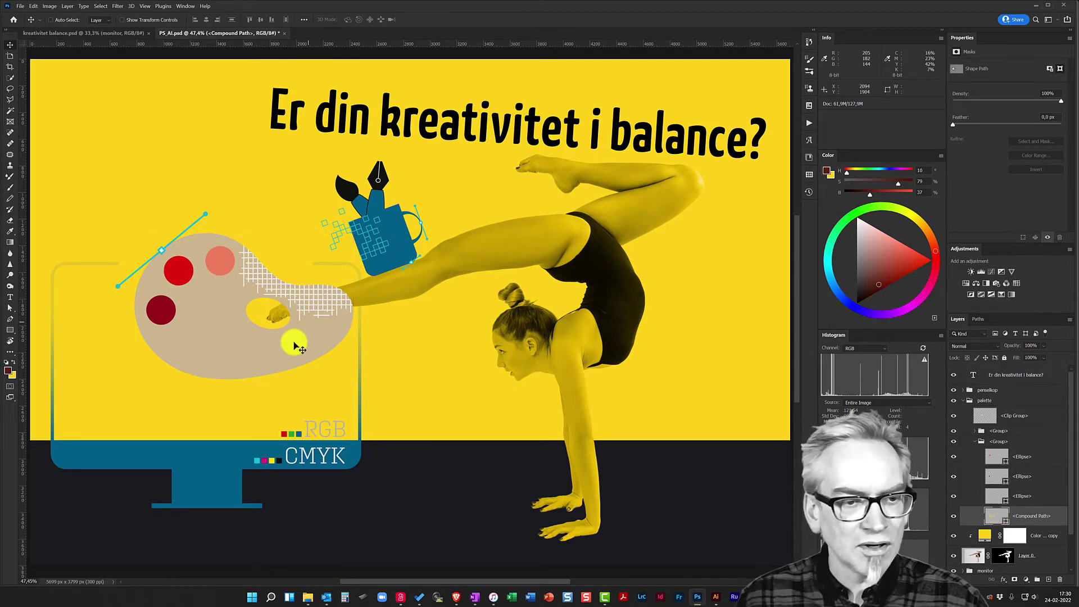
key(ctrl)
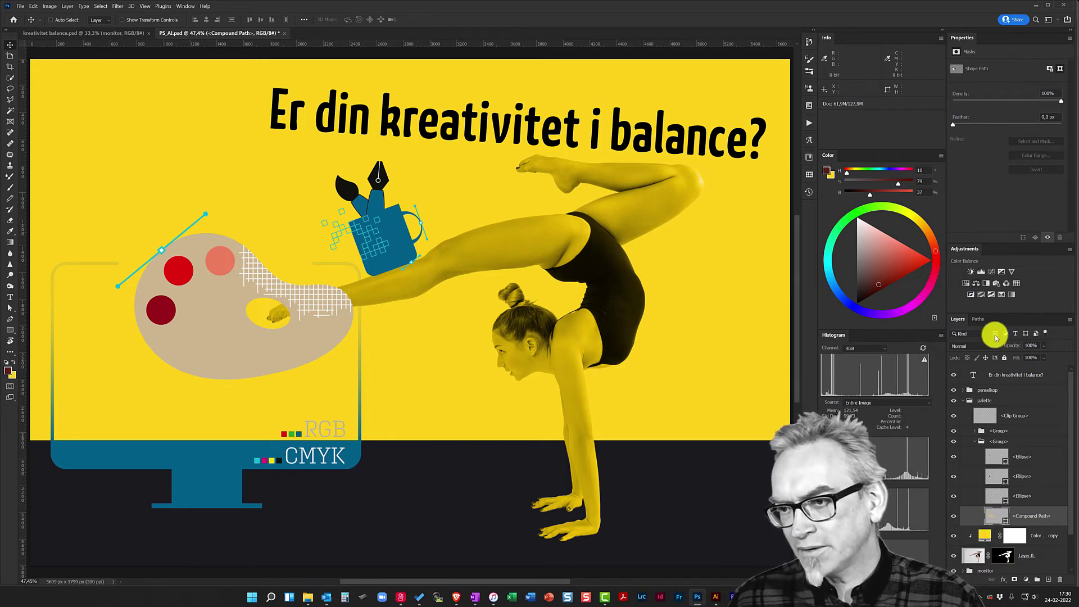
Step: Set the palette's beige Compound Path to 60% opacity in Normal blend mode, folding the inner group
drag(1017, 349, 1015, 349)
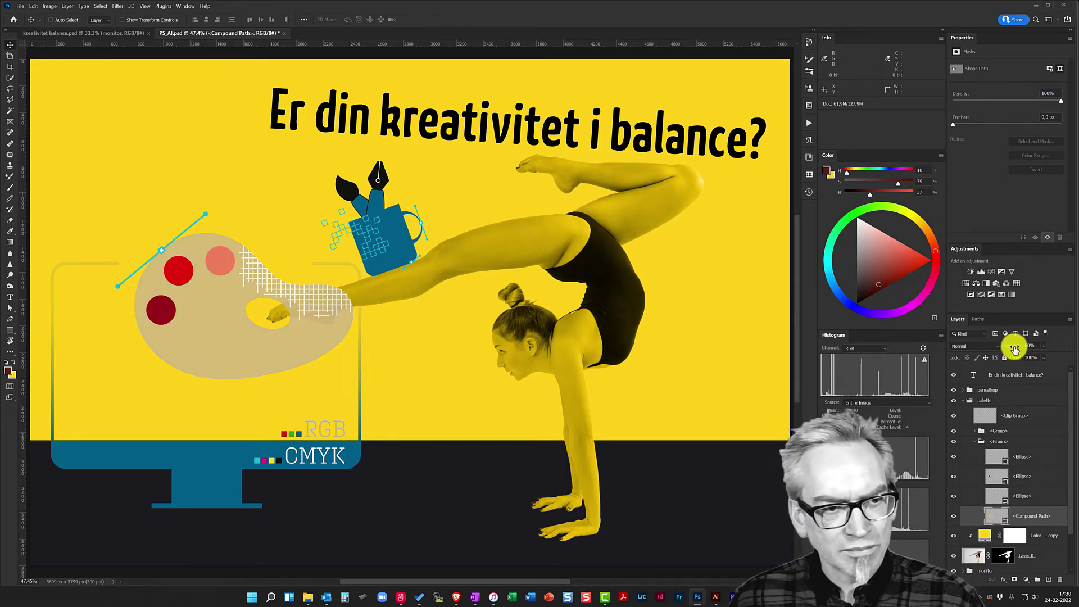
click(985, 344)
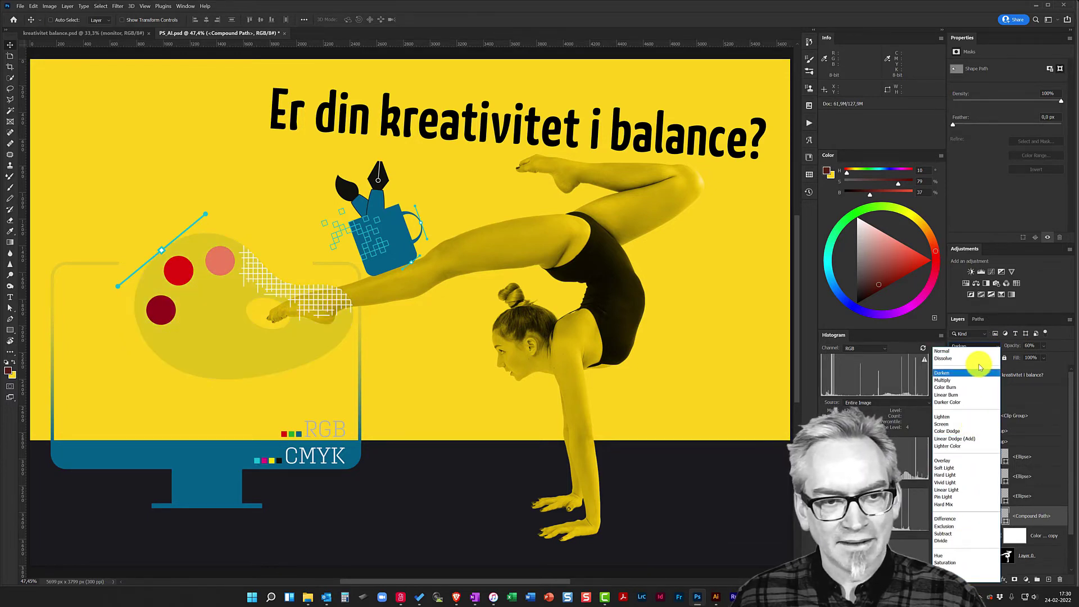
click(974, 352)
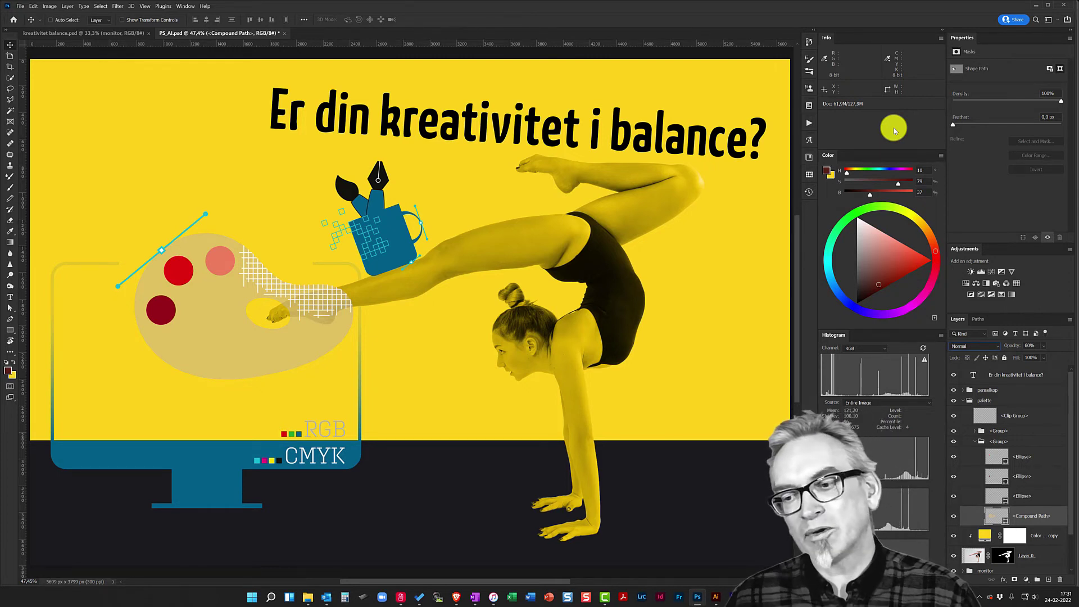
click(1028, 441)
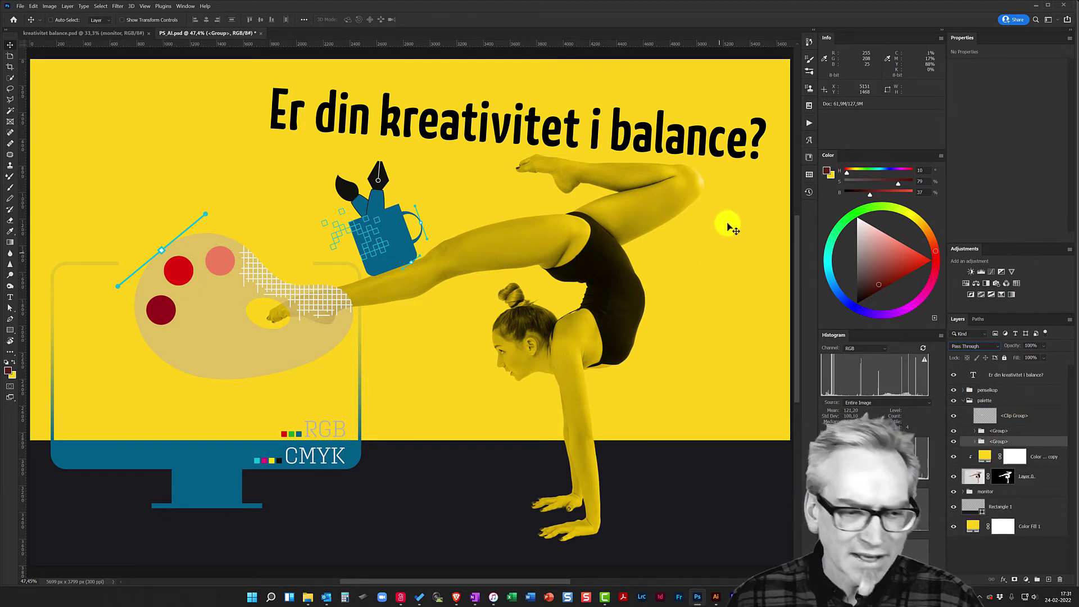
Step: Recolour the first grey RGB letter to the monitor's blue (005e89)
ctrl+click(315, 434)
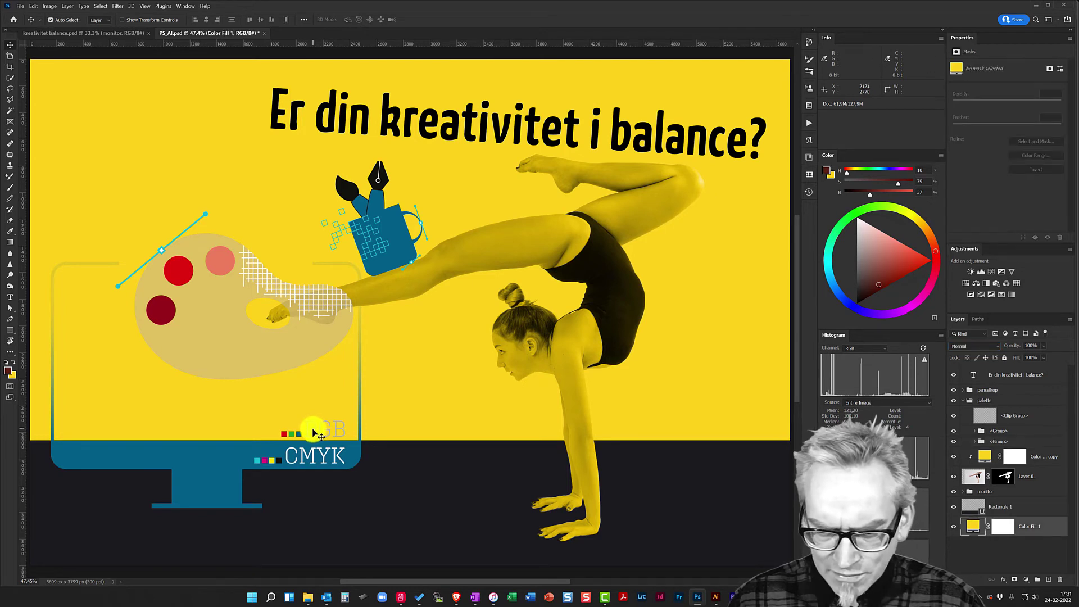
ctrl+click(314, 436)
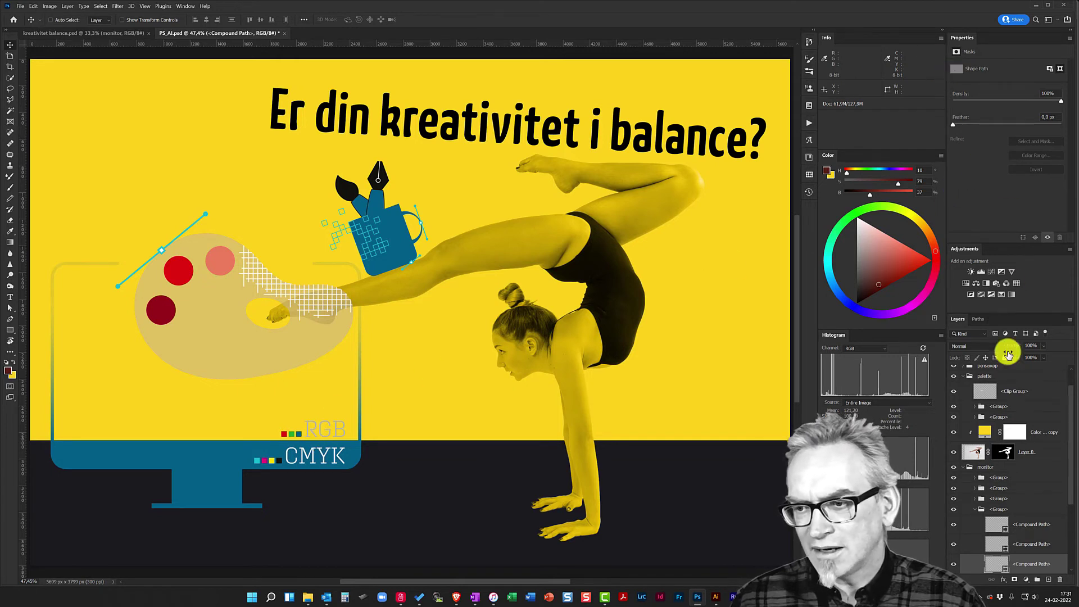
double_click(999, 568)
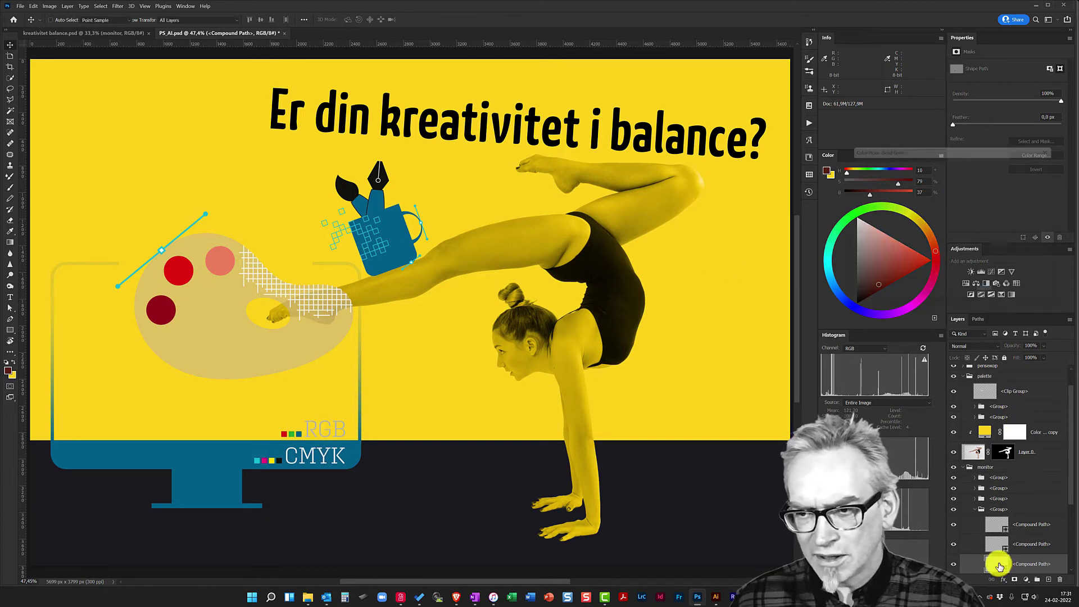
drag(967, 144, 841, 218)
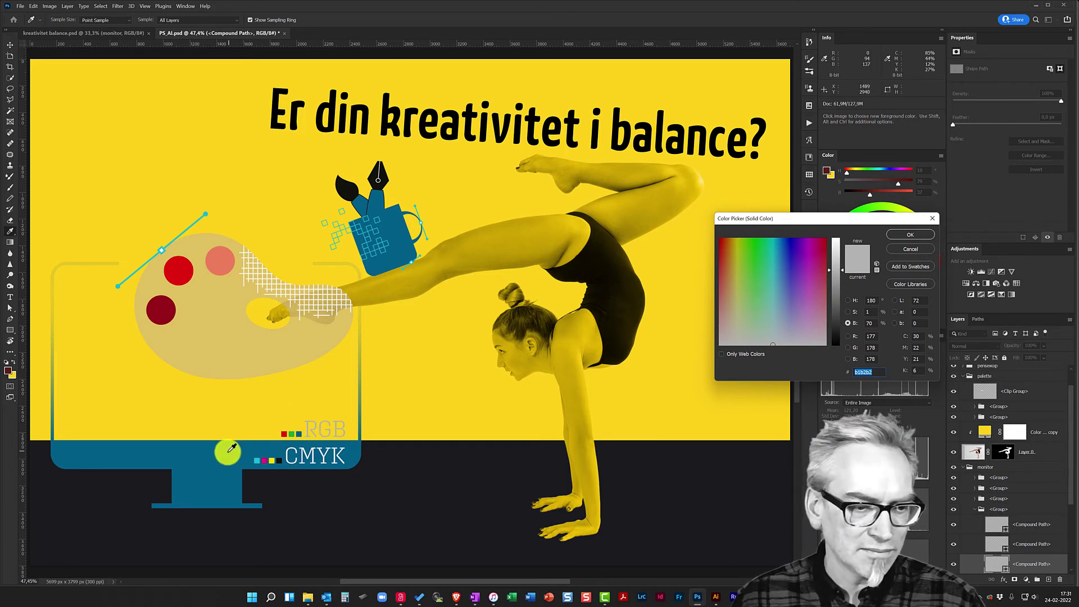
click(228, 451)
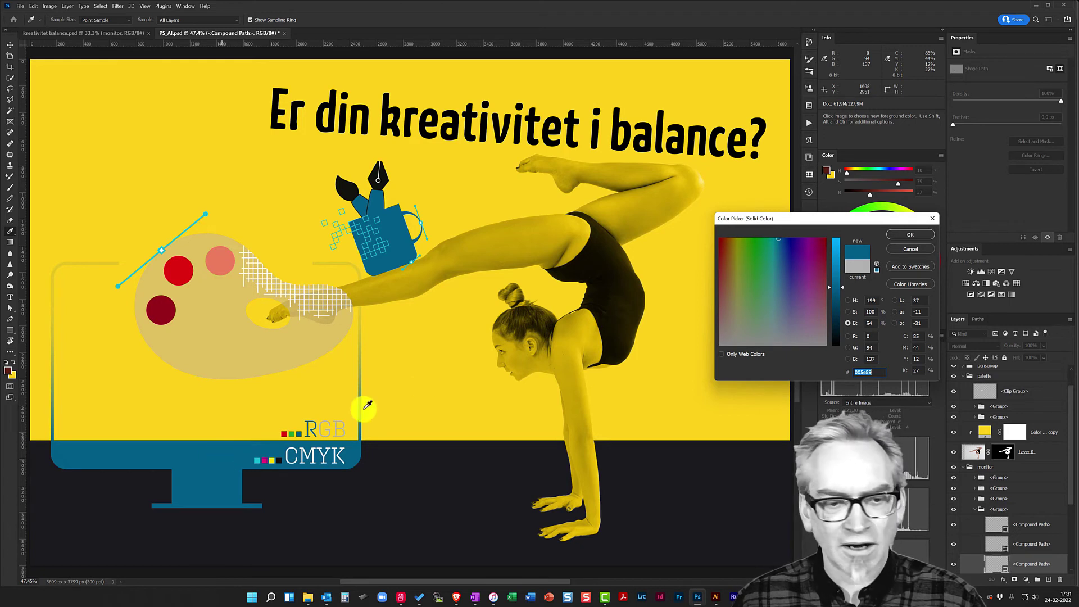
click(906, 234)
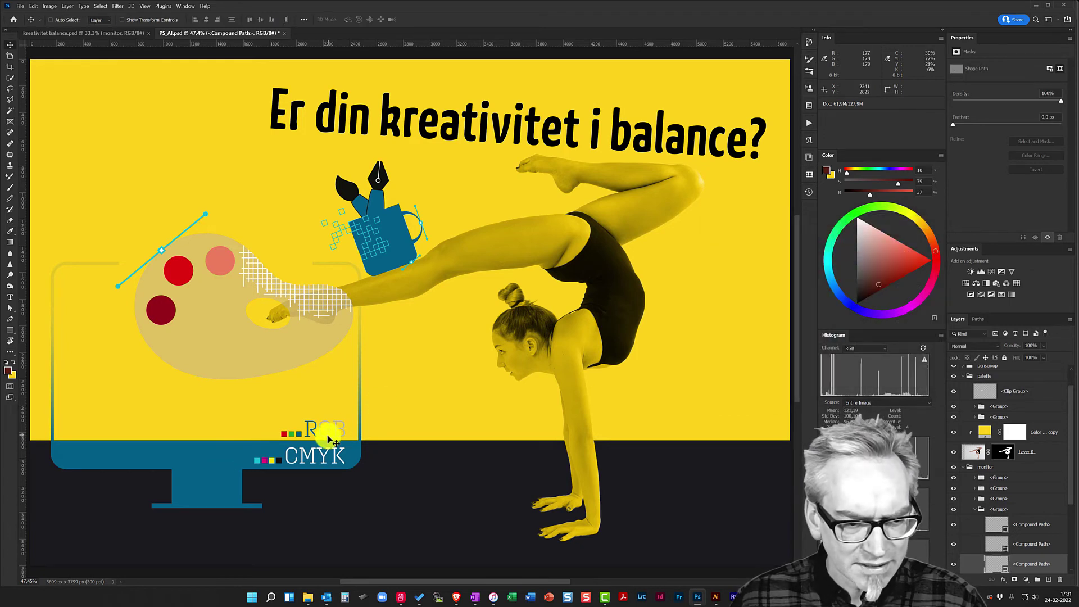
Step: Recolour the remaining grey RGB letter to the same 005e89 blue
ctrl+click(328, 436)
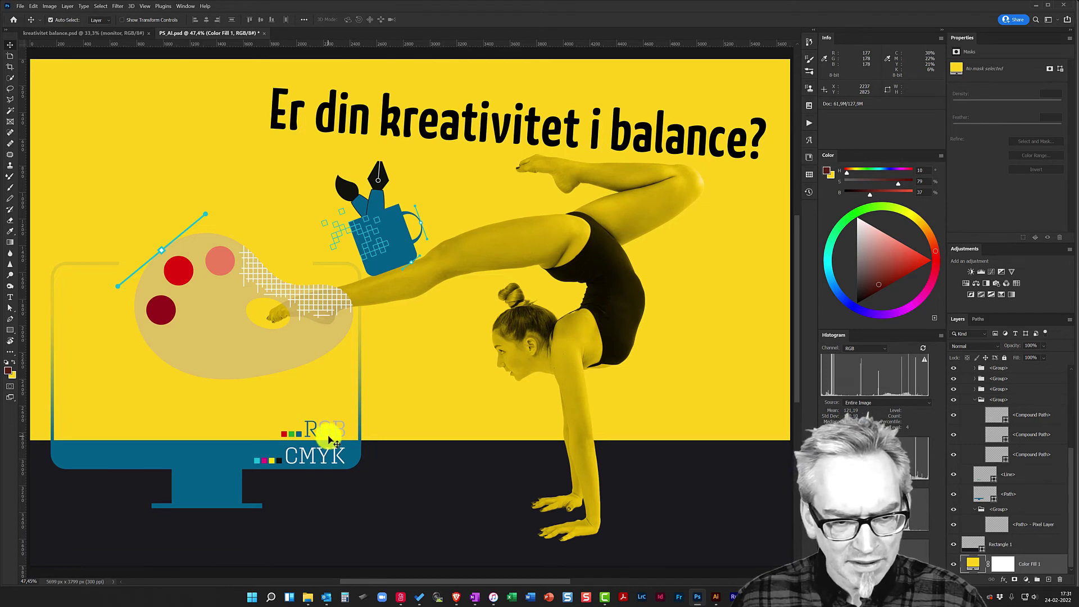
ctrl+click(331, 438)
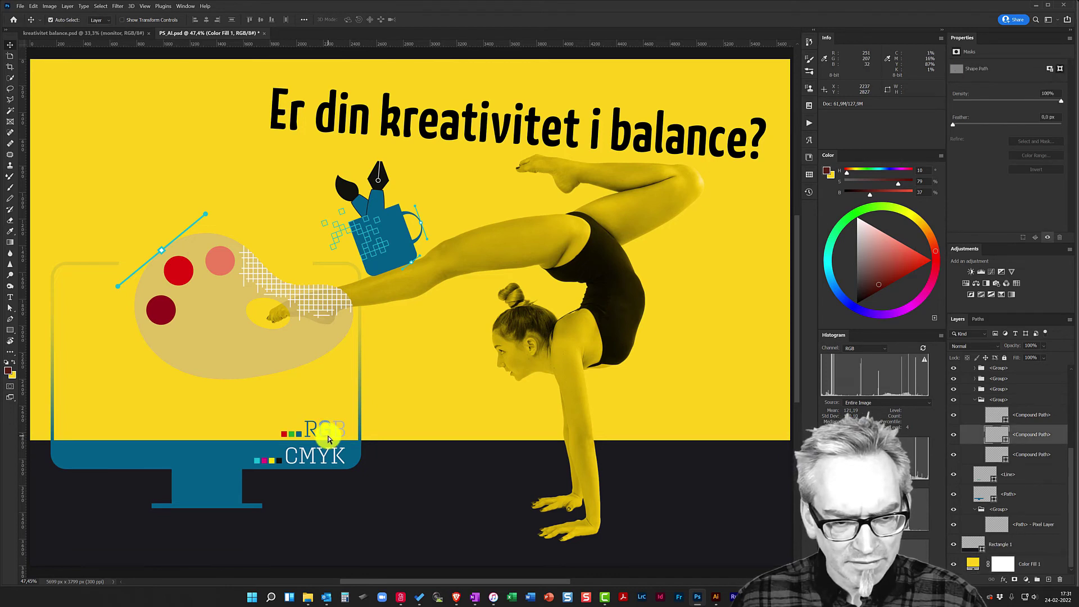
double_click(996, 436)
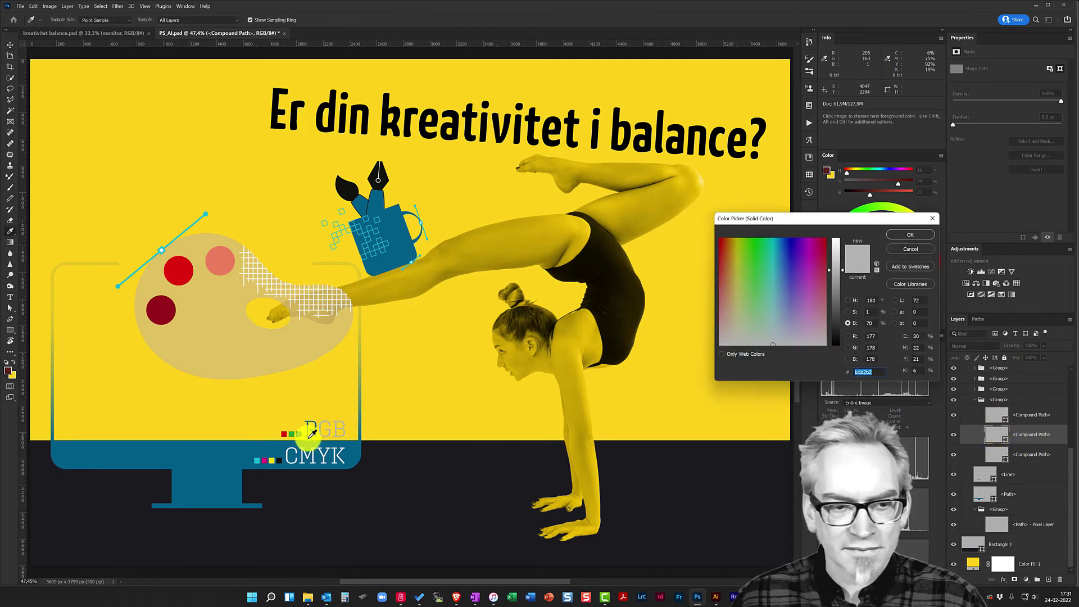
click(899, 249)
click(344, 436)
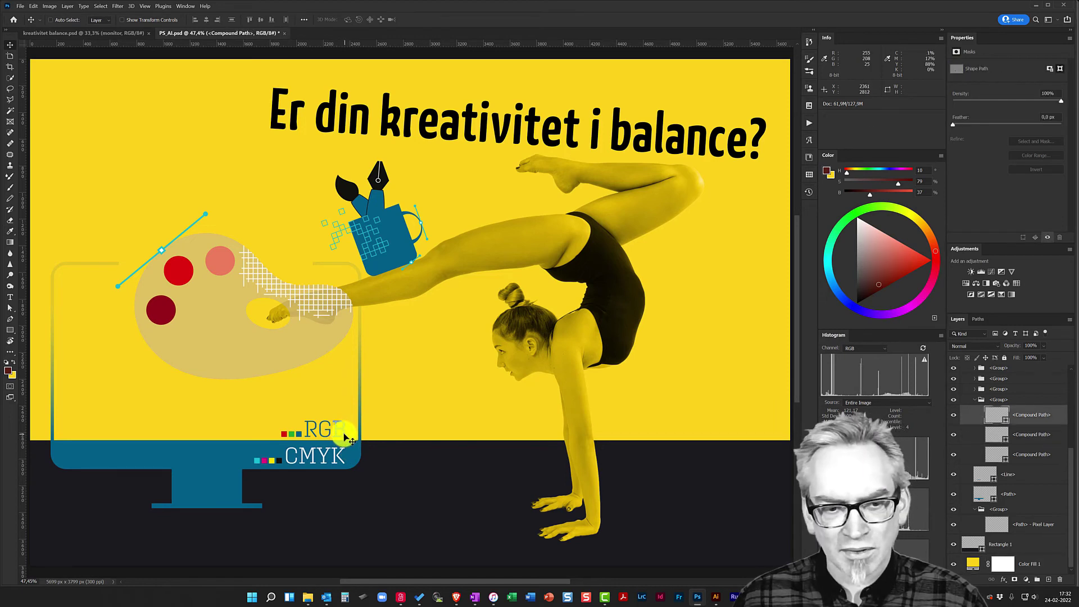
double_click(990, 419)
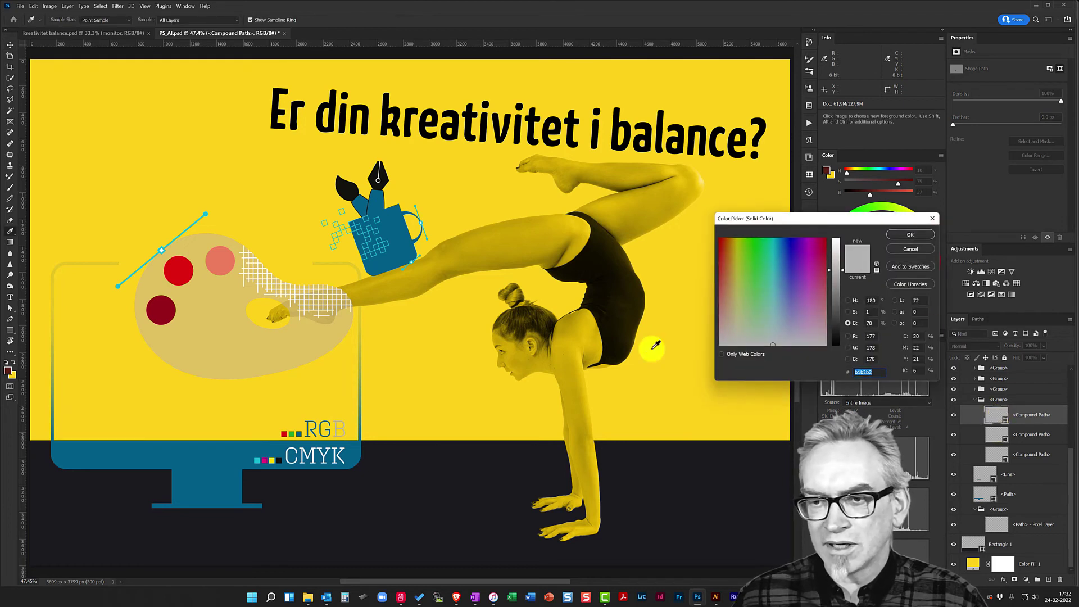
click(250, 448)
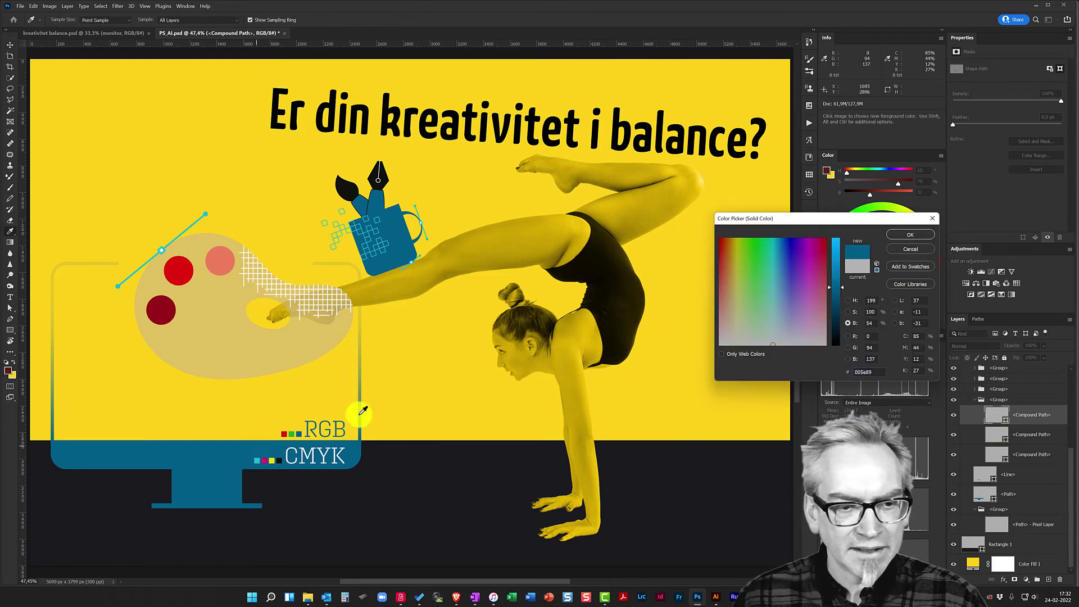
click(903, 234)
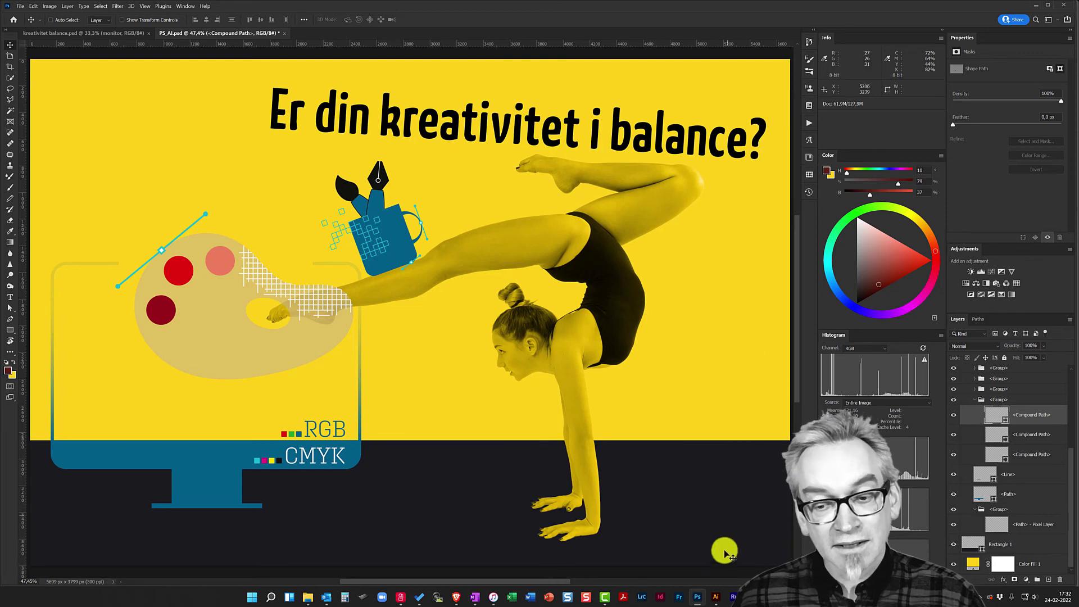
click(715, 597)
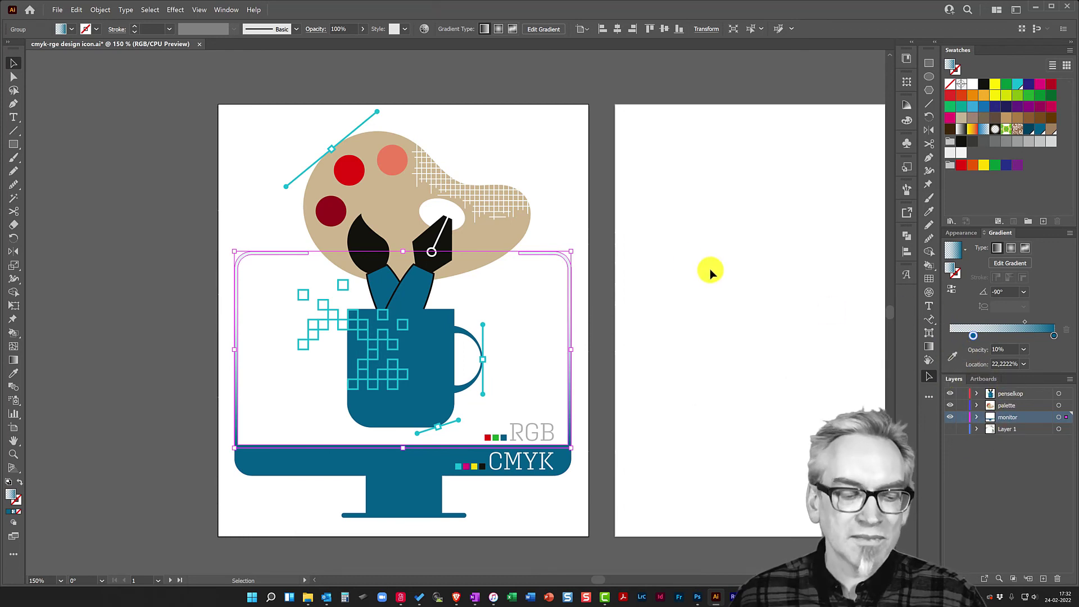
click(697, 596)
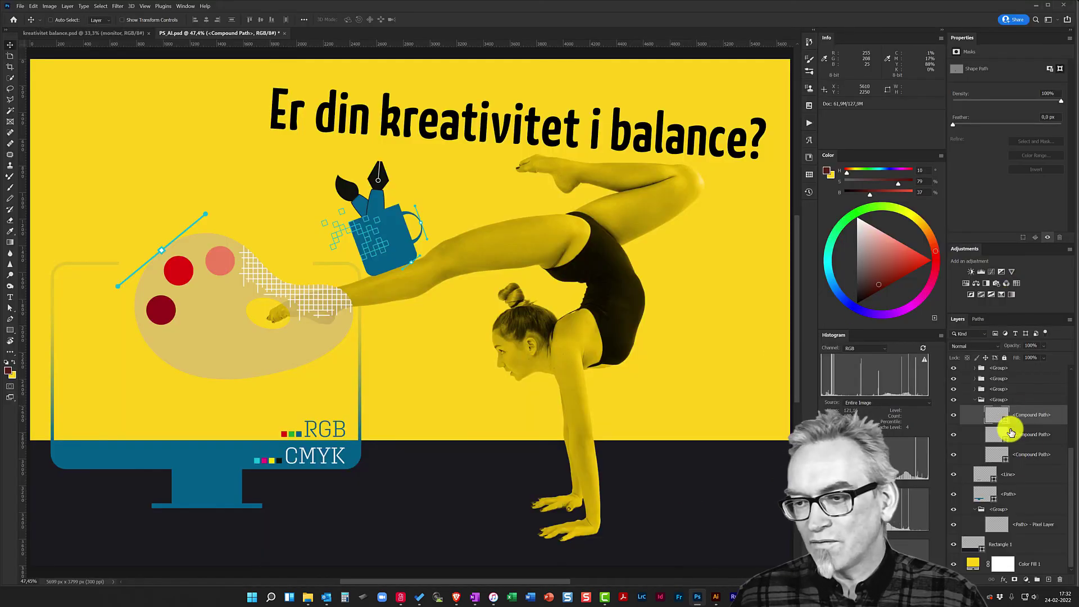
click(976, 400)
scroll(1064, 452, up, 1)
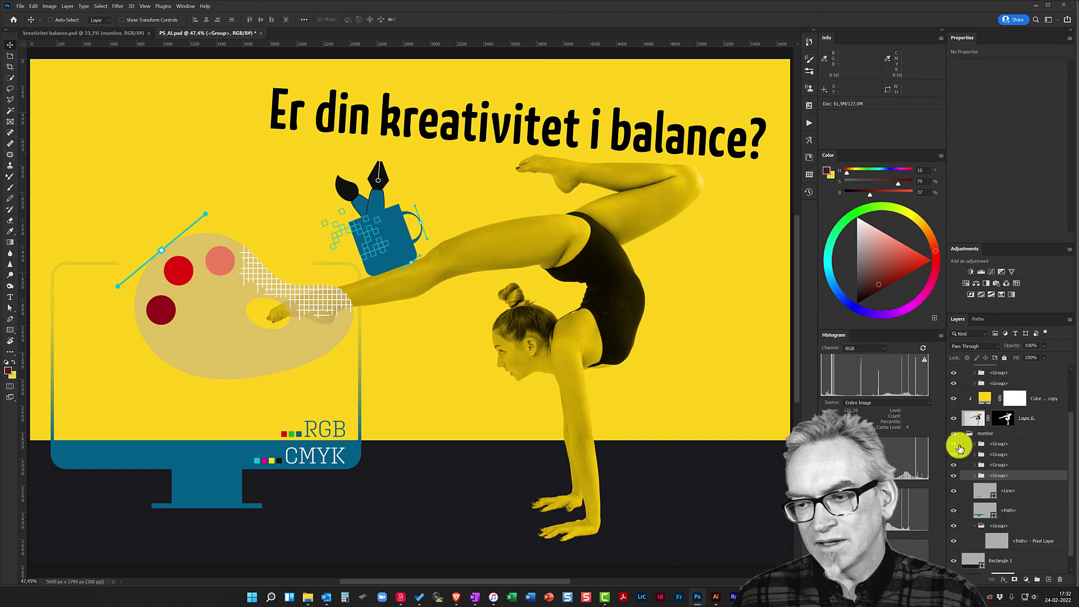
click(974, 436)
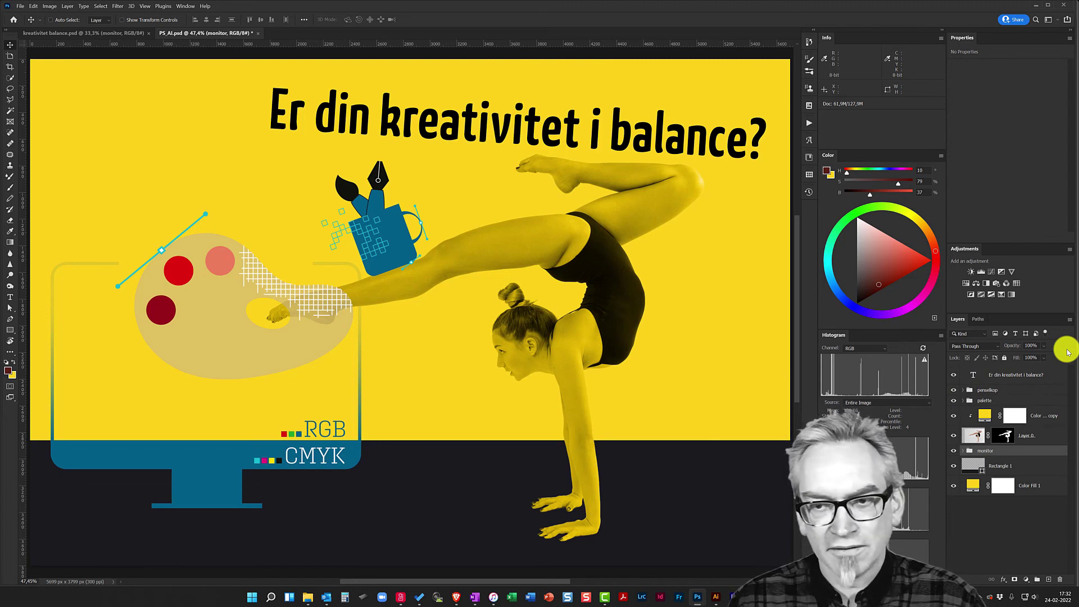
key(ctrl+minus)
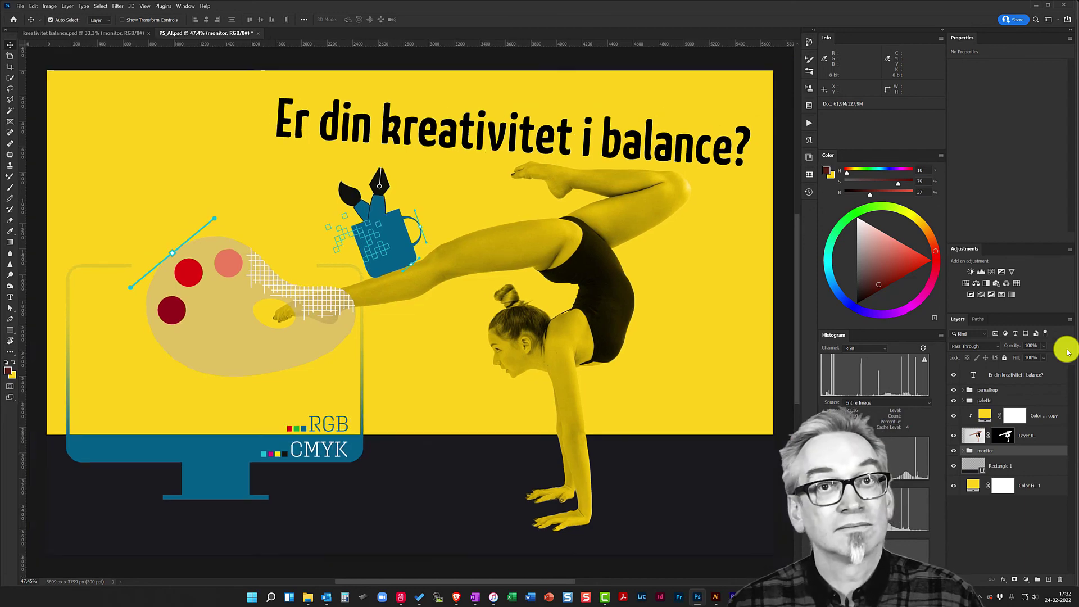